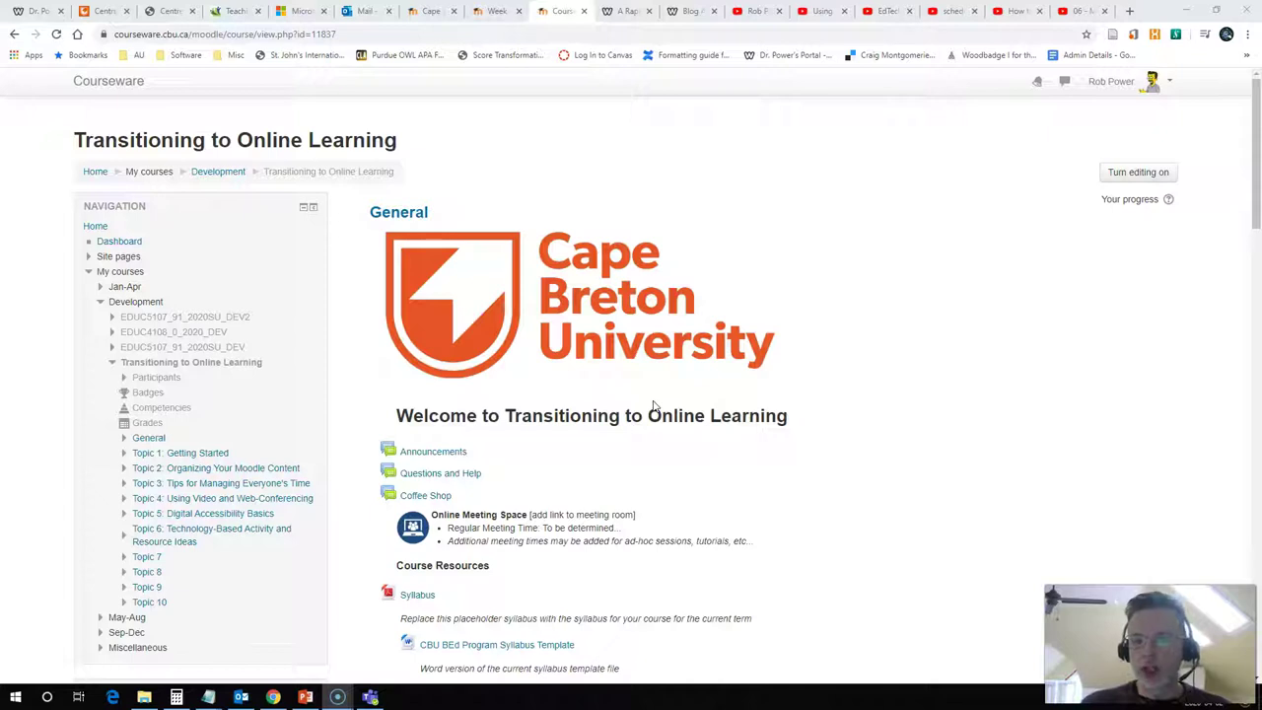
Examine the Online Meeting Space entry and its meeting room link placeholder on the Transitioning to Online Learning course page
left_click(655, 399)
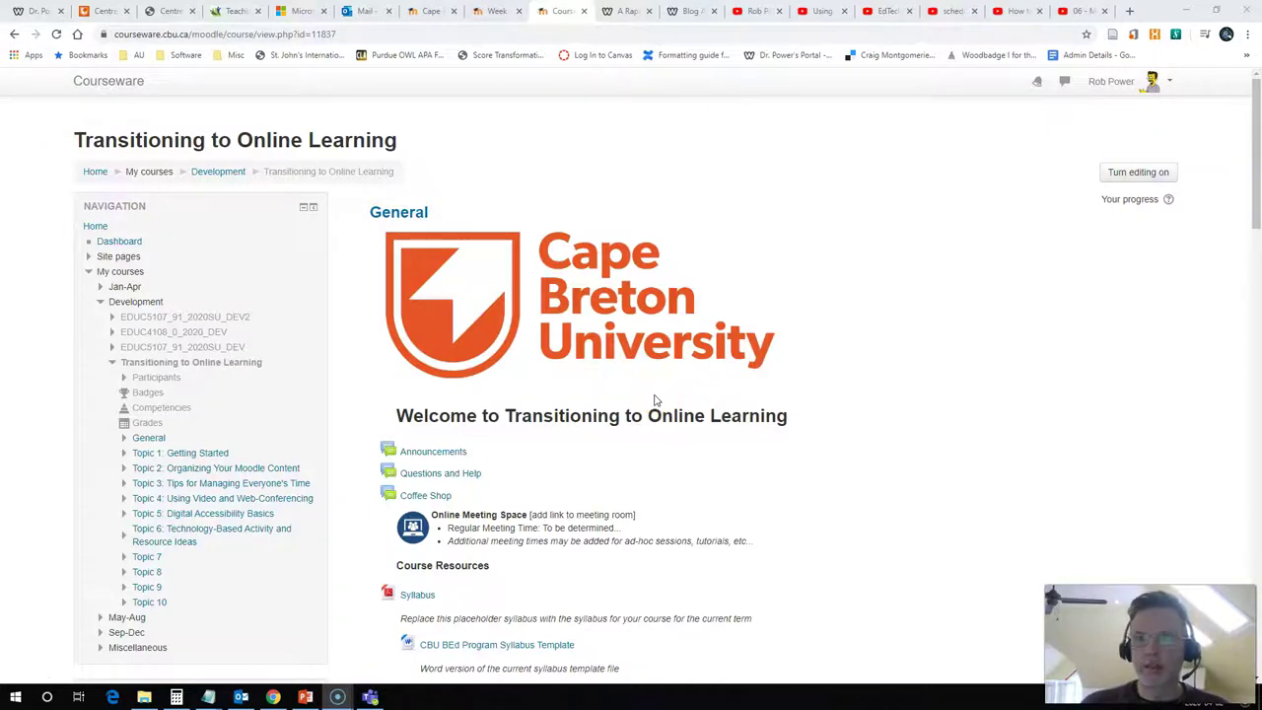
left_click(656, 399)
left_click(591, 396)
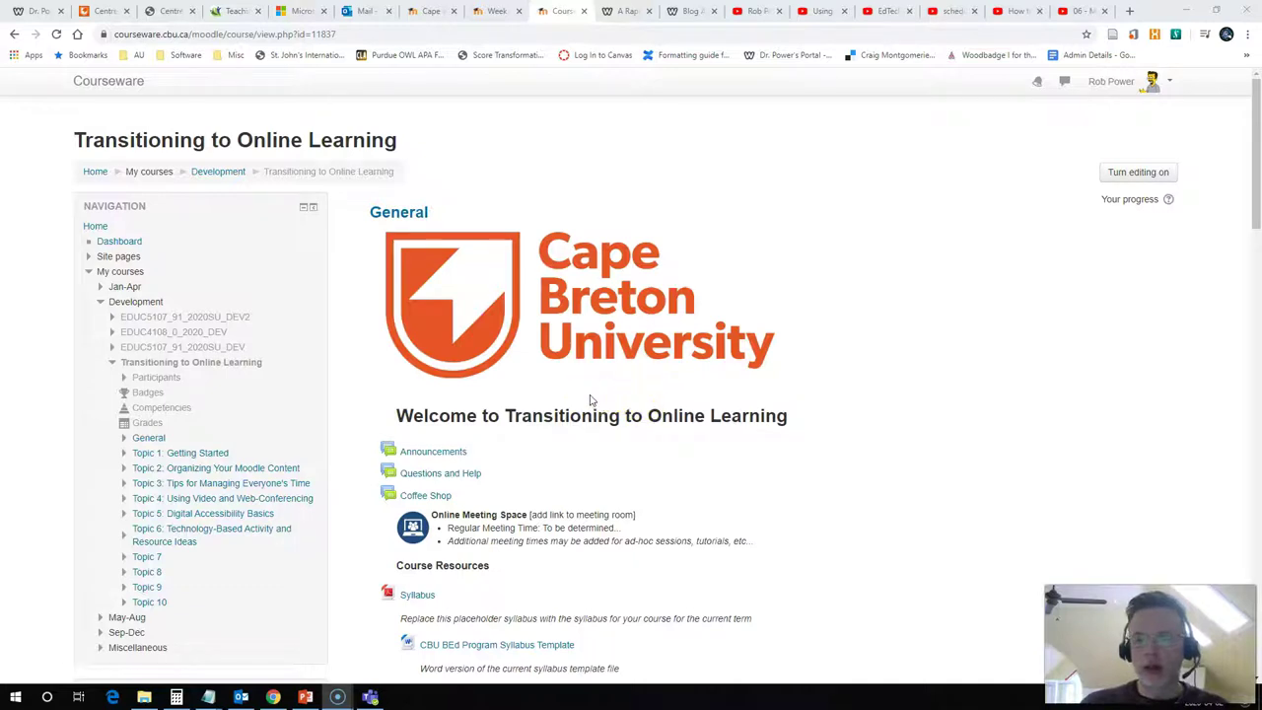
scroll(591, 399, "down", 2)
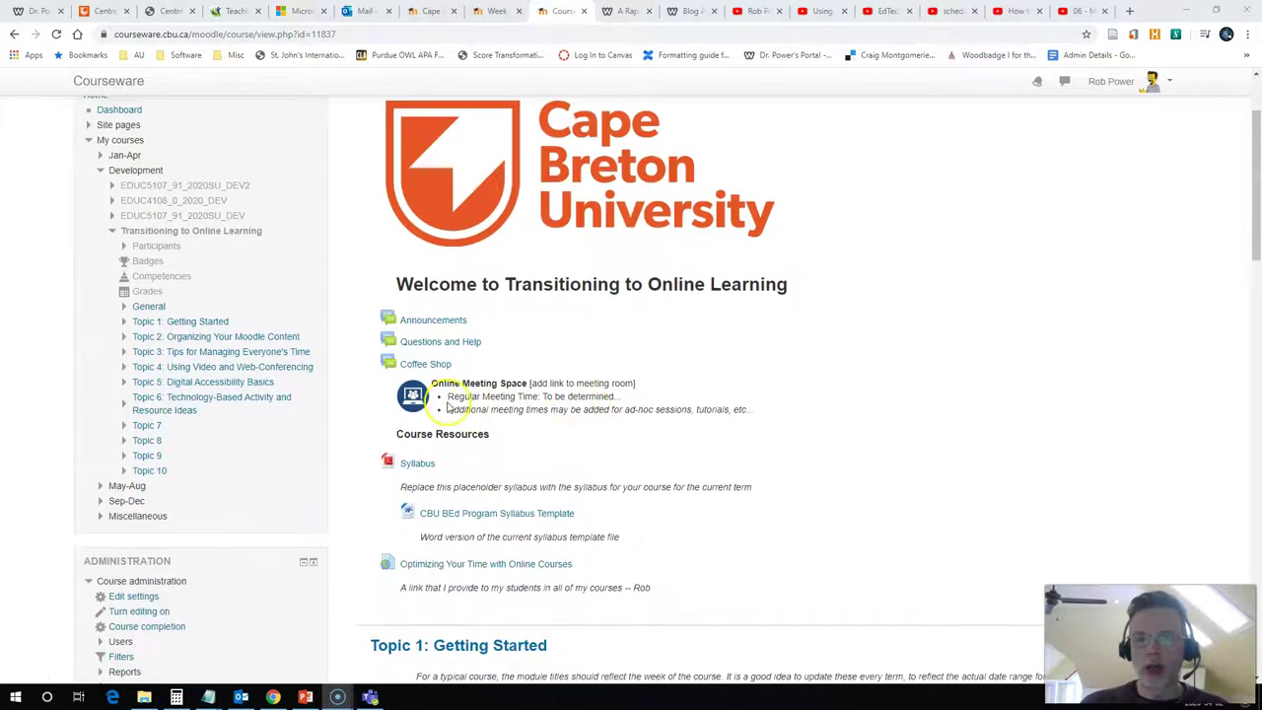
left_click(430, 386)
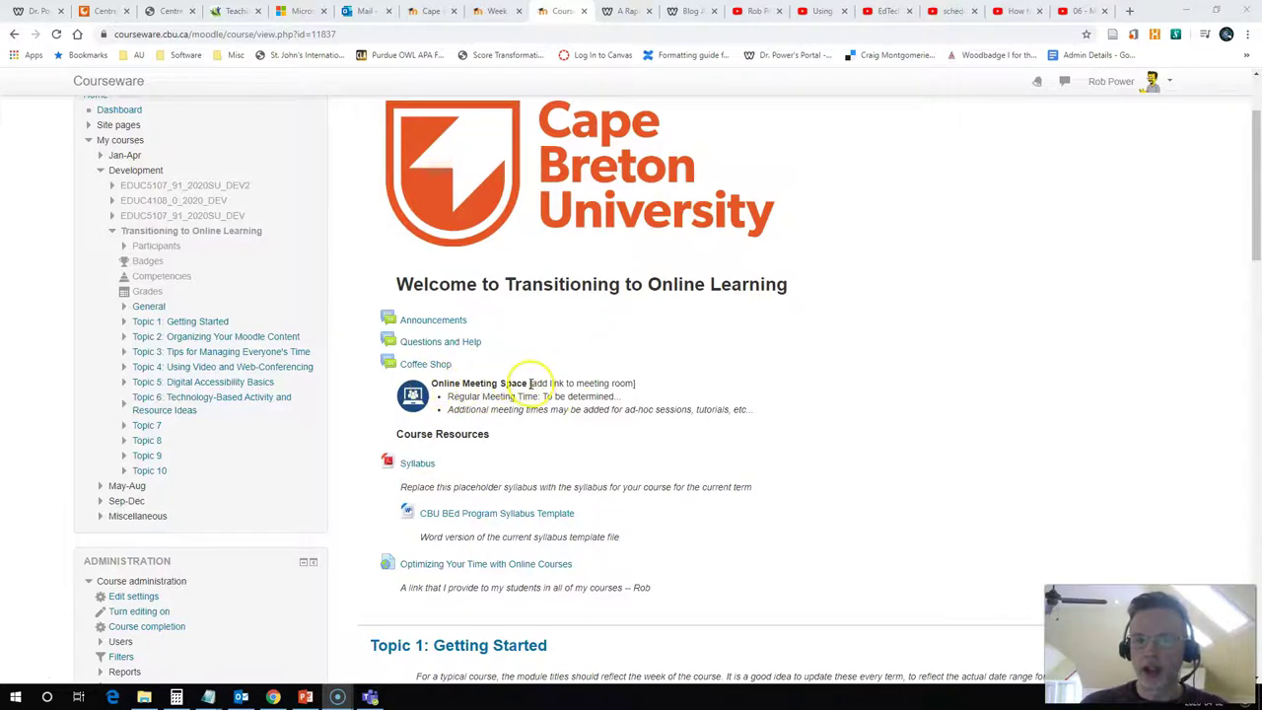
left_click_drag(530, 382, 637, 383)
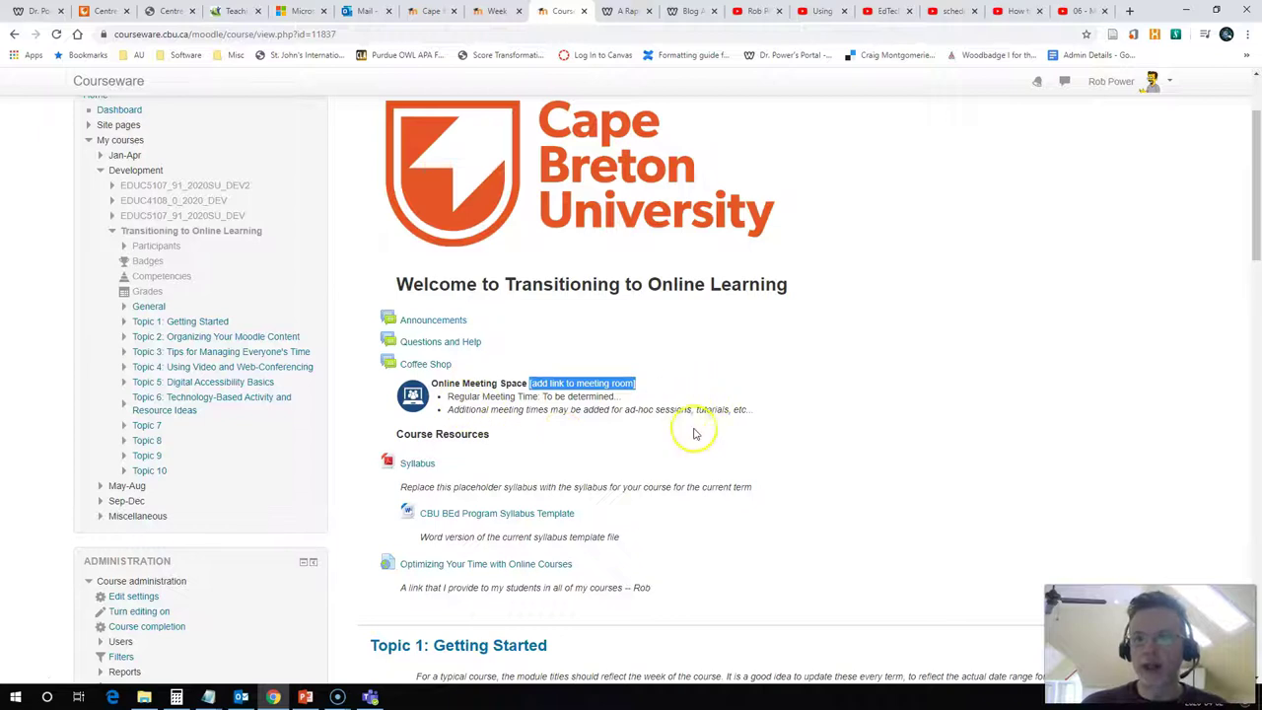
scroll(694, 432, "up", 3)
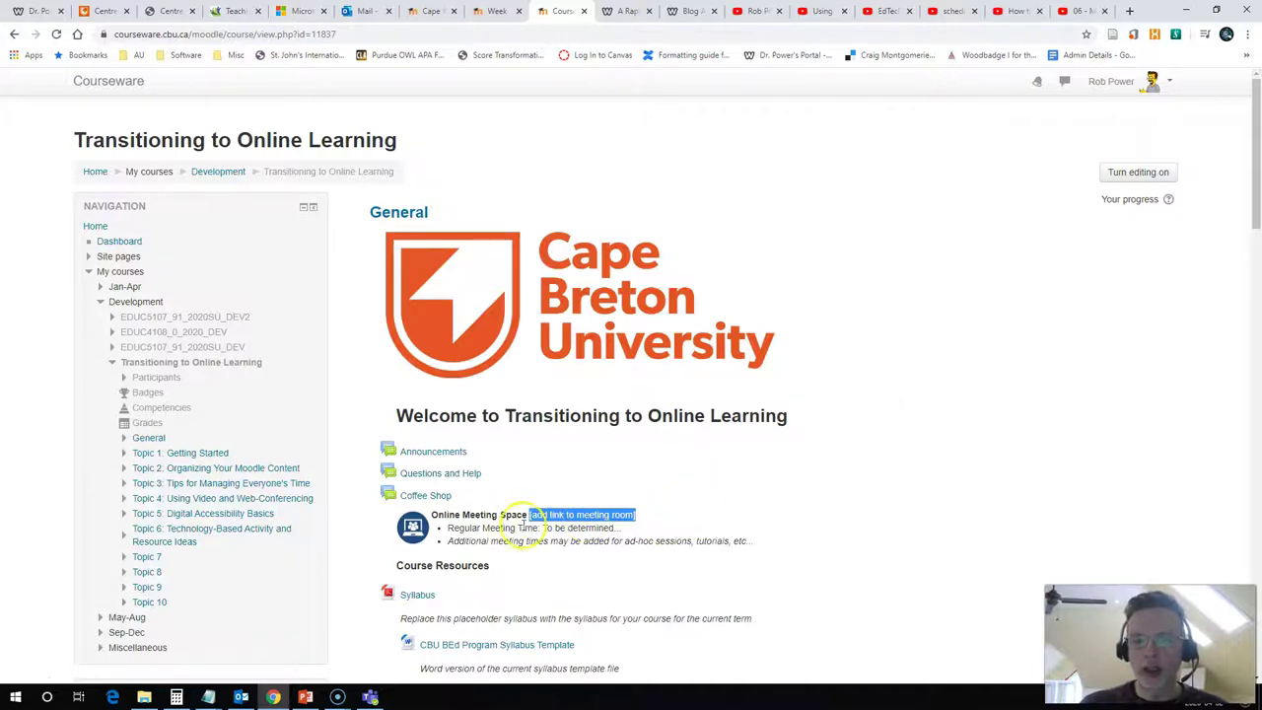
left_click(687, 497)
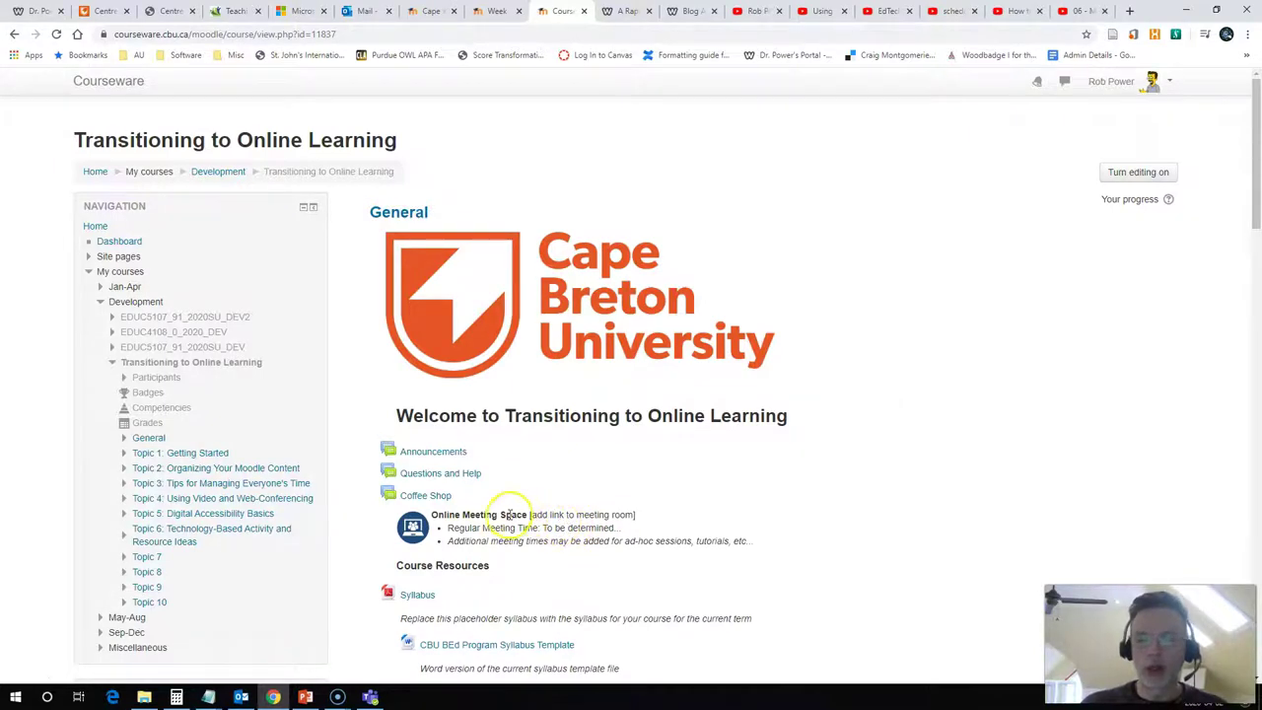
Open Microsoft Teams, then return to the Moodle course page and copy "Transitioning to Online Learning" from the welcome heading
left_click(370, 697)
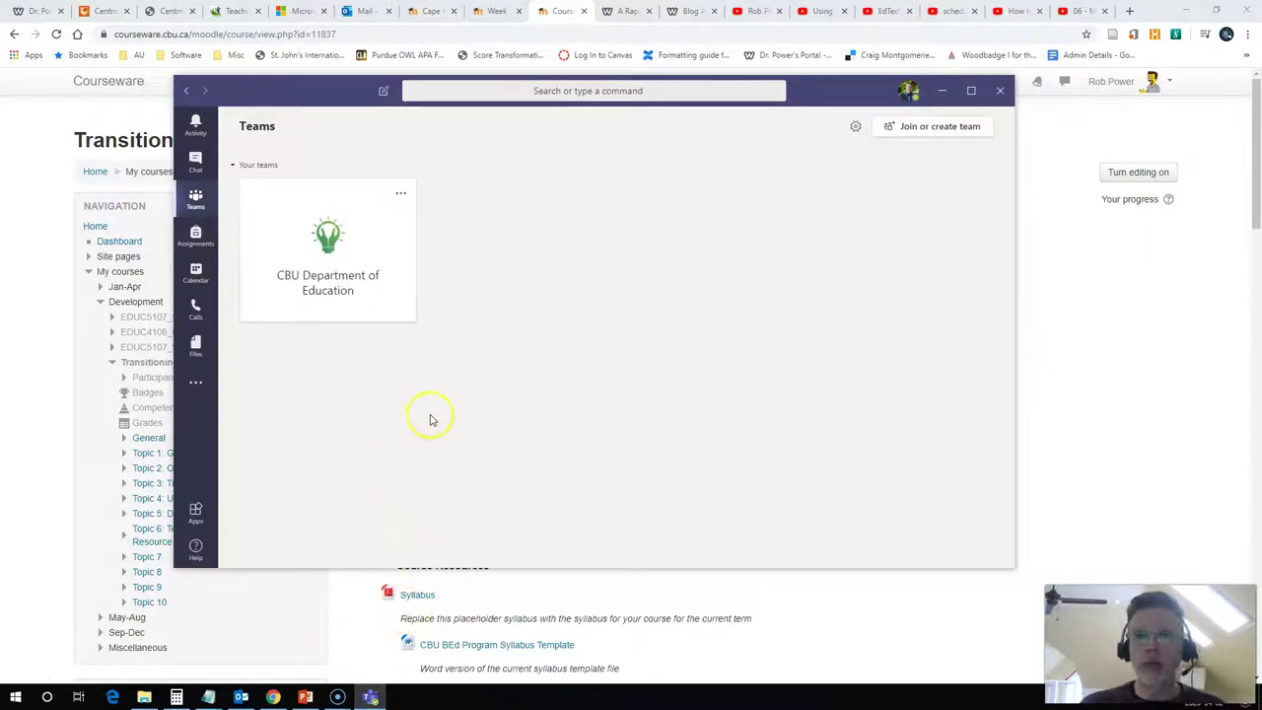
left_click_drag(282, 90, 309, 92)
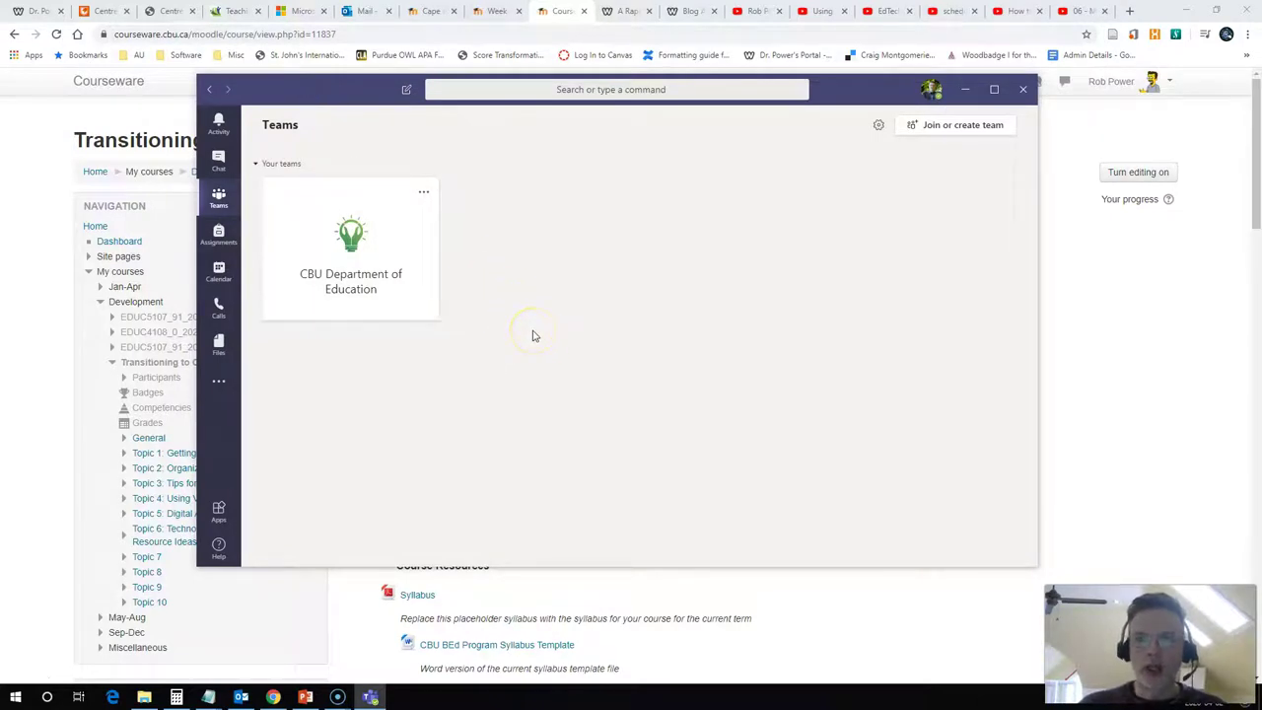
left_click(1153, 350)
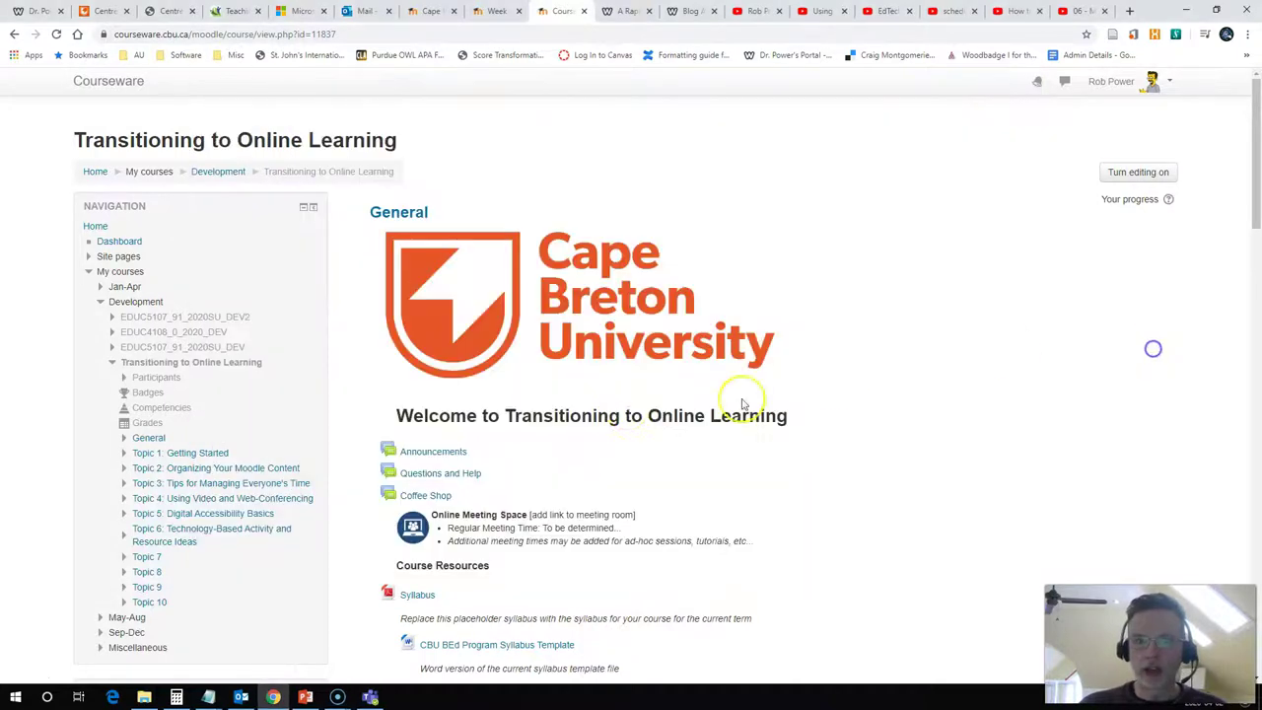
left_click_drag(503, 415, 786, 415)
key("ctrl+c")
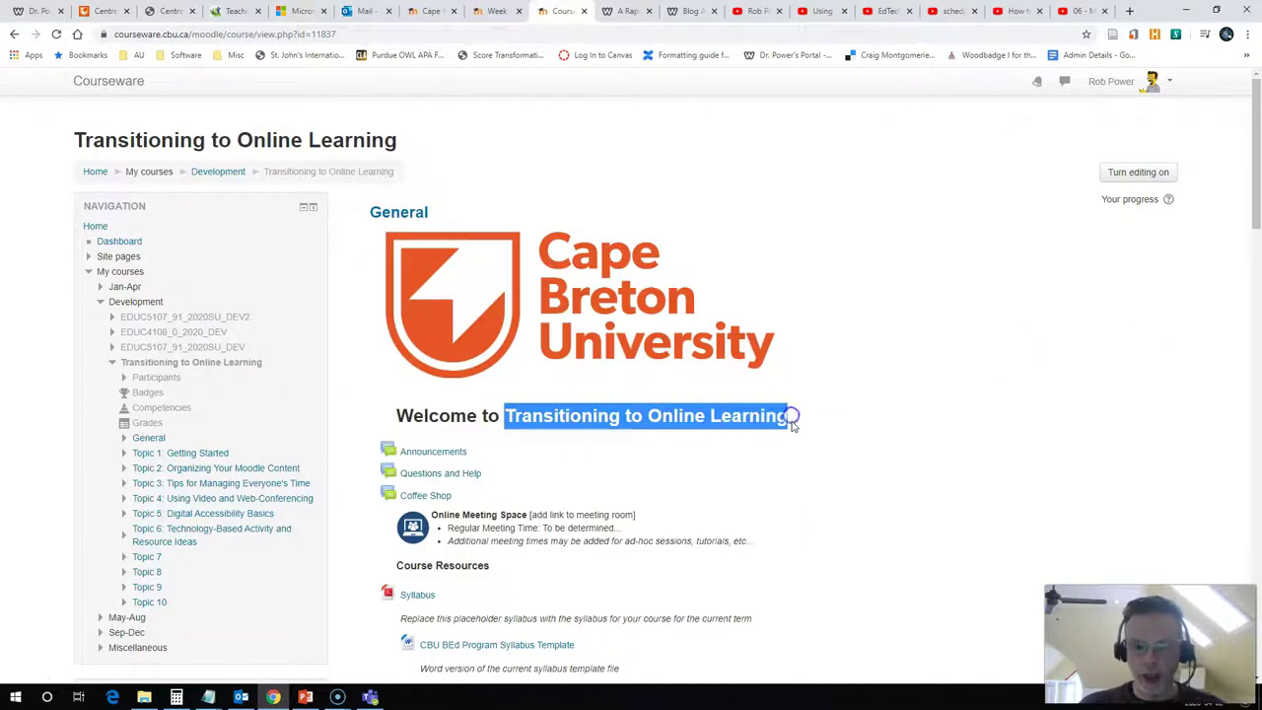
Switch to Microsoft Teams and start a new Class team named "Transitioning to Online Learning"
left_click(369, 697)
left_click(948, 124)
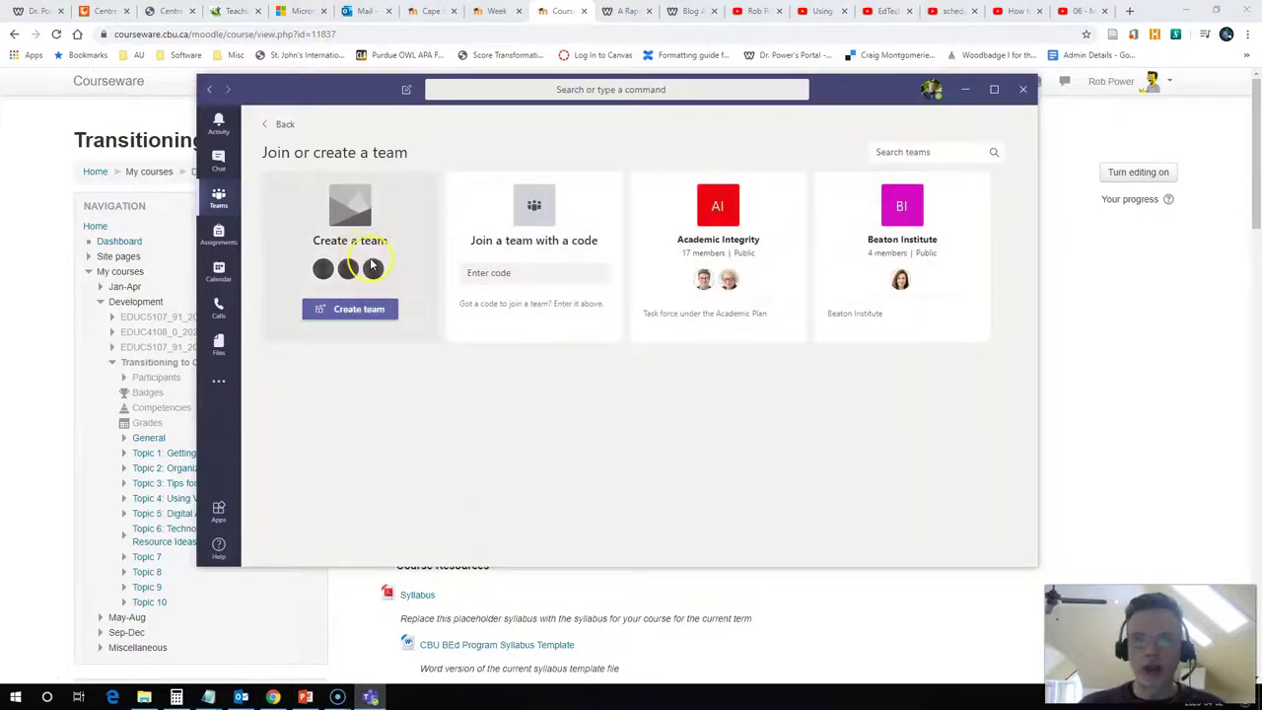
left_click(347, 311)
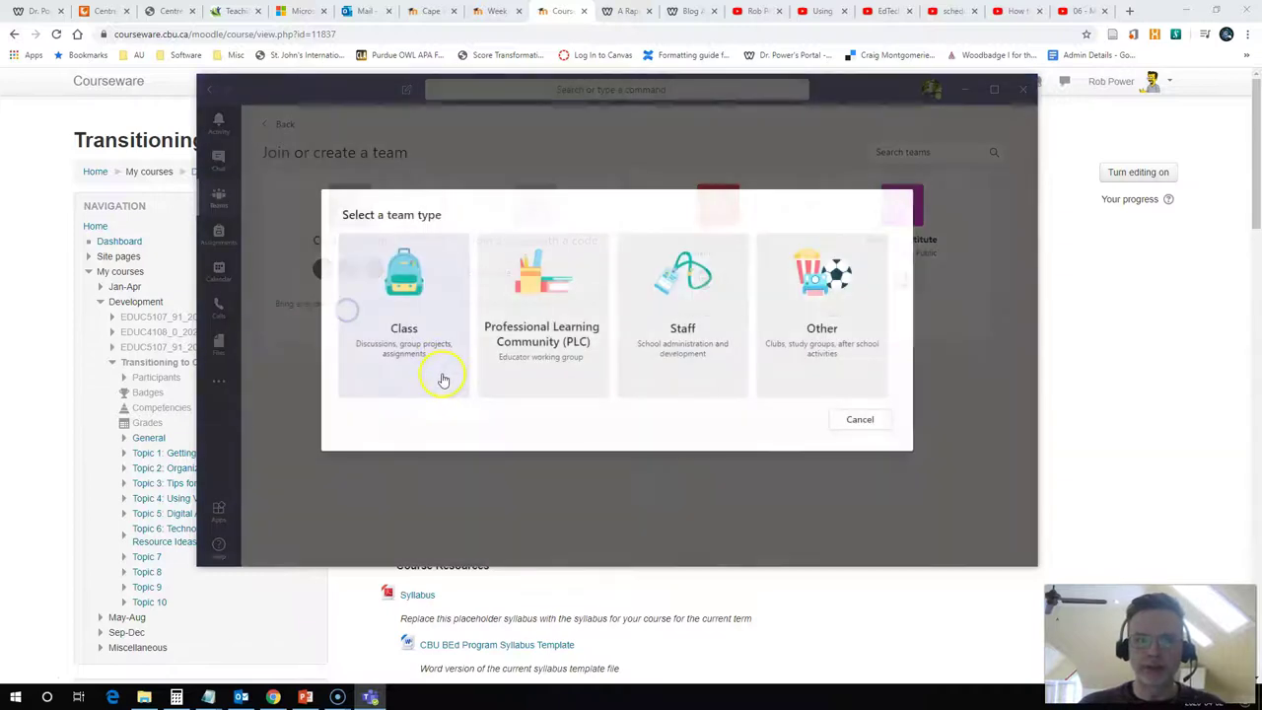
left_click(418, 310)
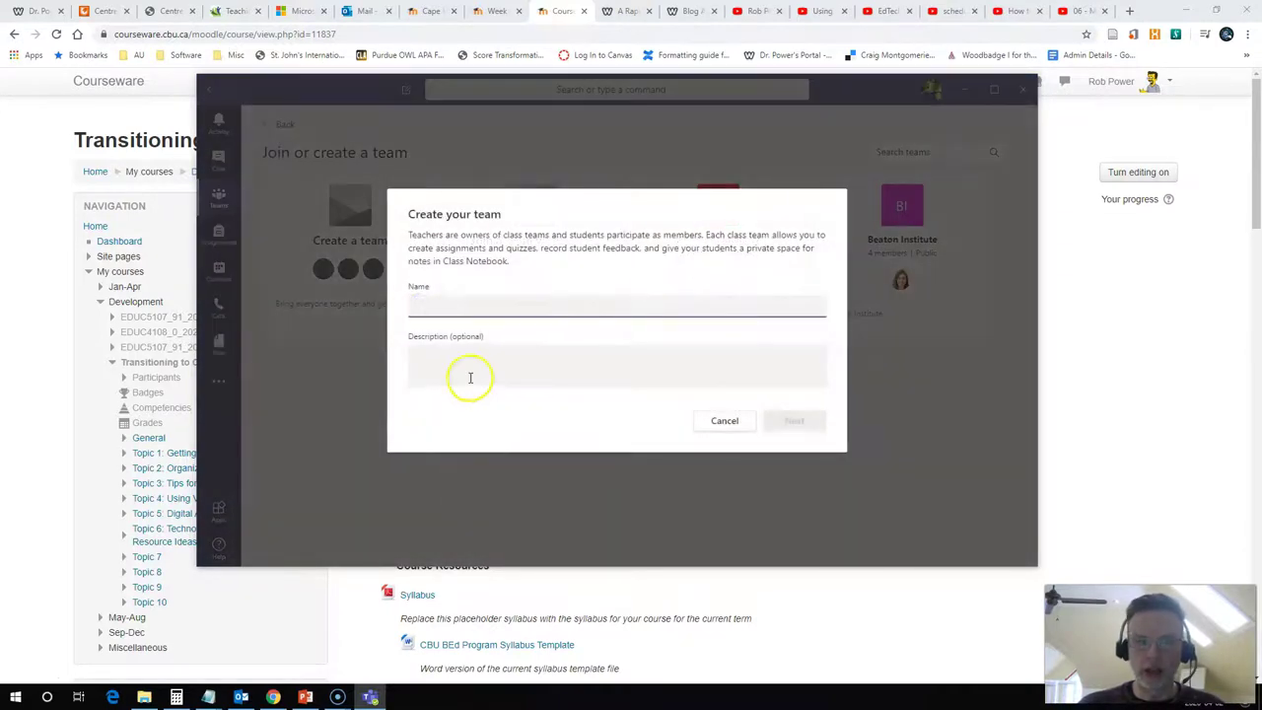
key("ctrl+v")
Describe the team as "Online space for the Transitioning to Online Learning group" and finish creating it without adding people
left_click(463, 367)
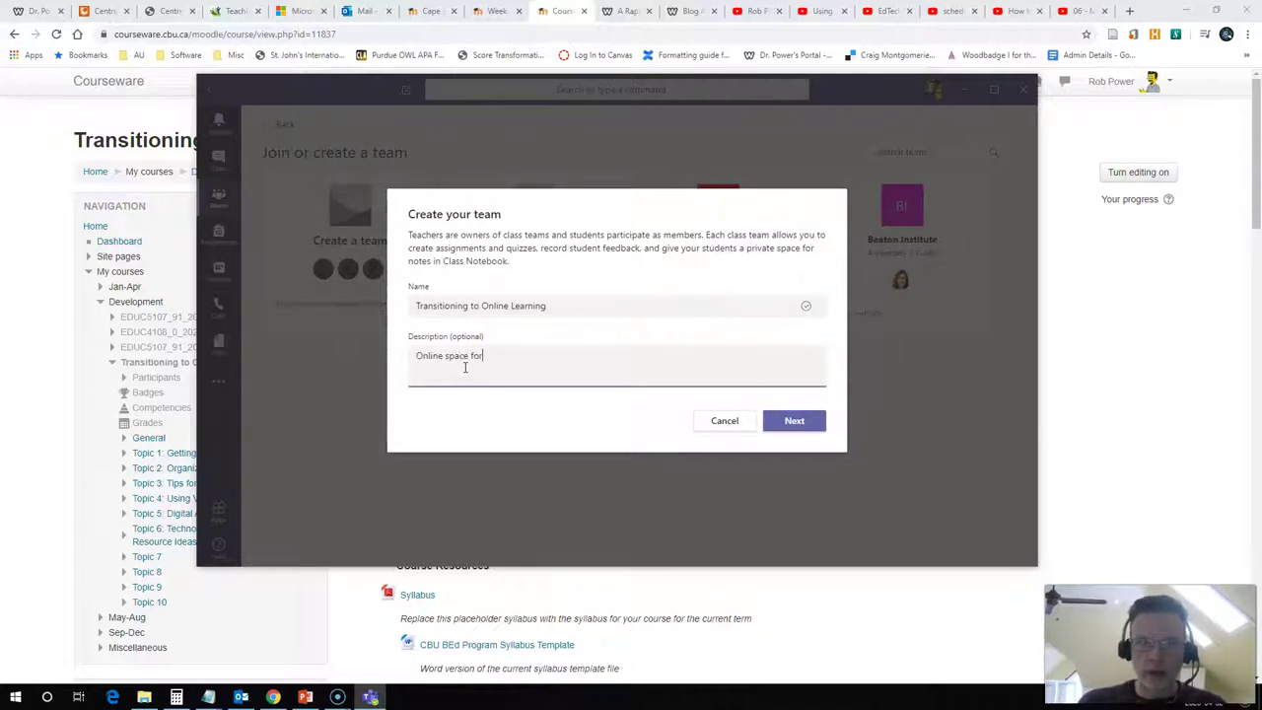
type("Online space for the")
key("ctrl+v")
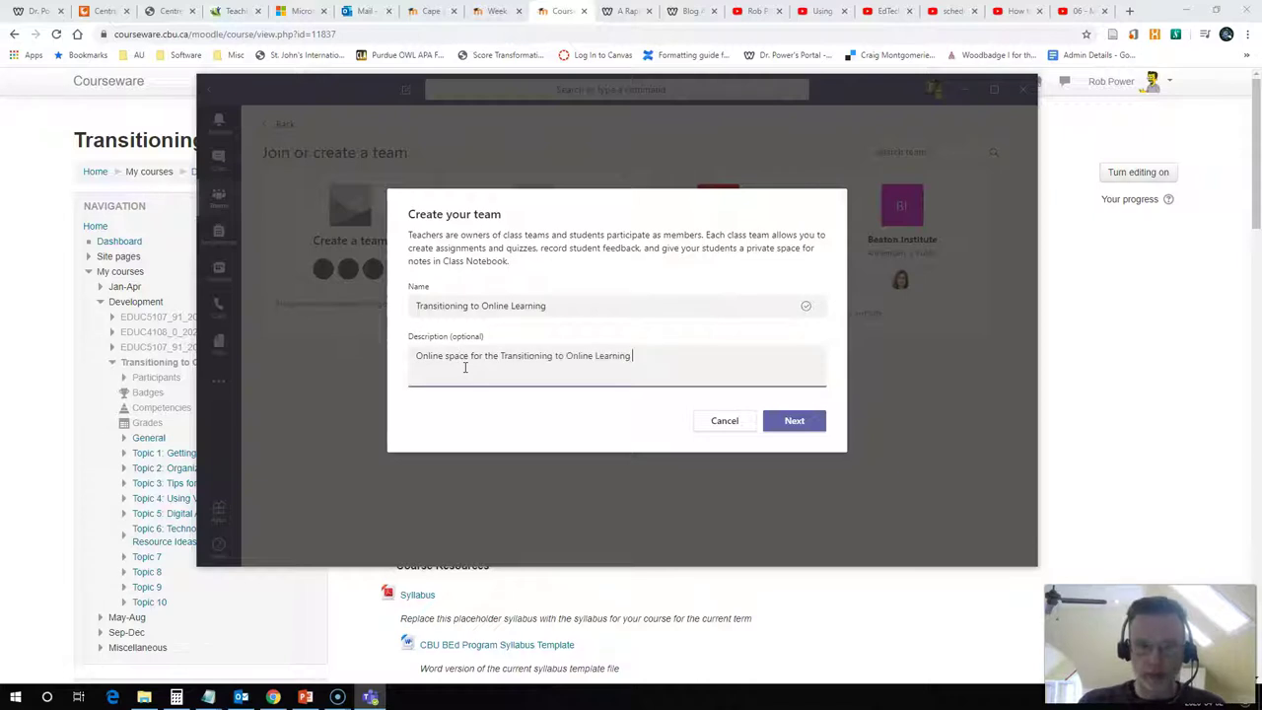
type("group")
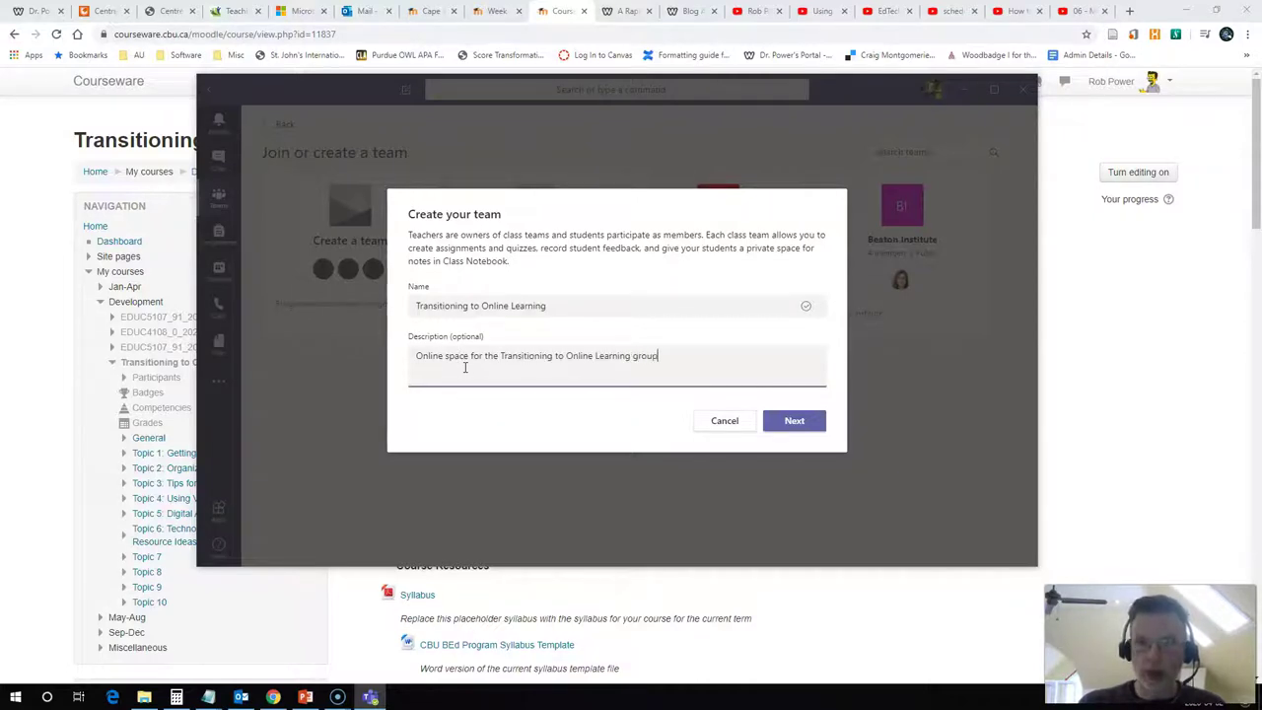
left_click(794, 419)
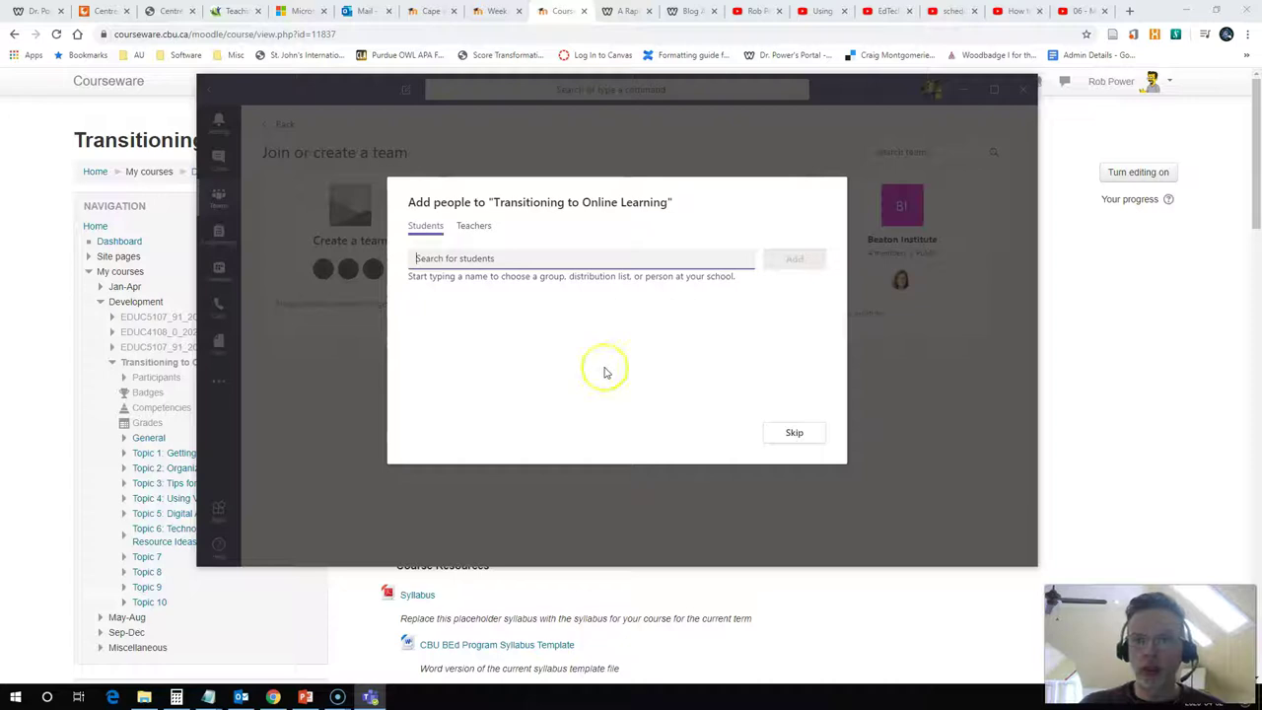
left_click(793, 435)
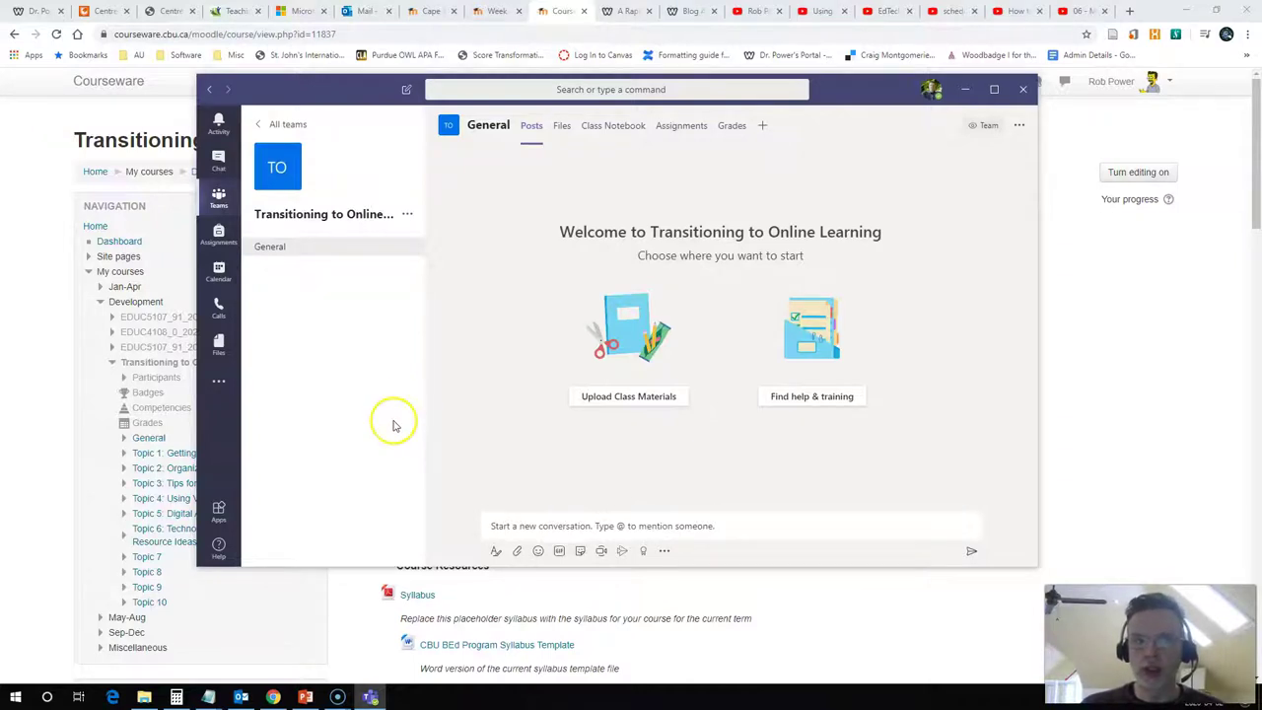
Start a new calendar meeting for Friday, May 1, 2020, from 11:00 AM to 12:00 PM
left_click(219, 274)
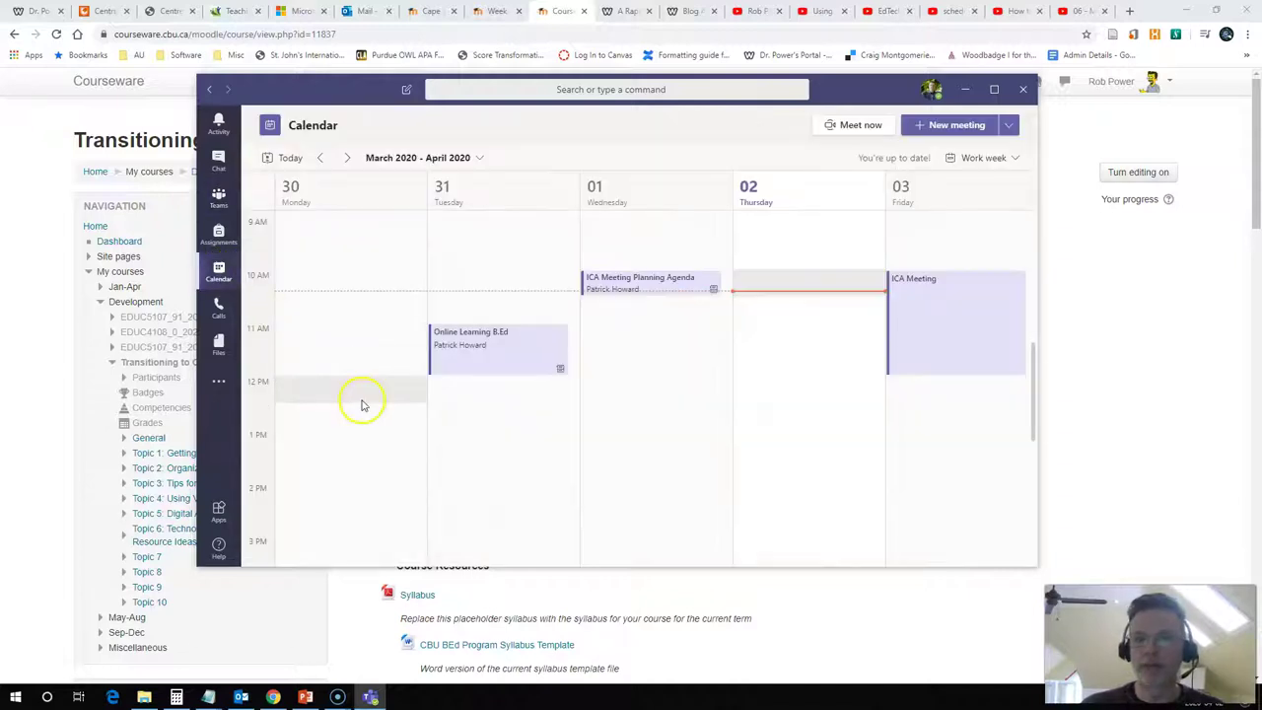
left_click(348, 158)
left_click(349, 158)
left_click(349, 158)
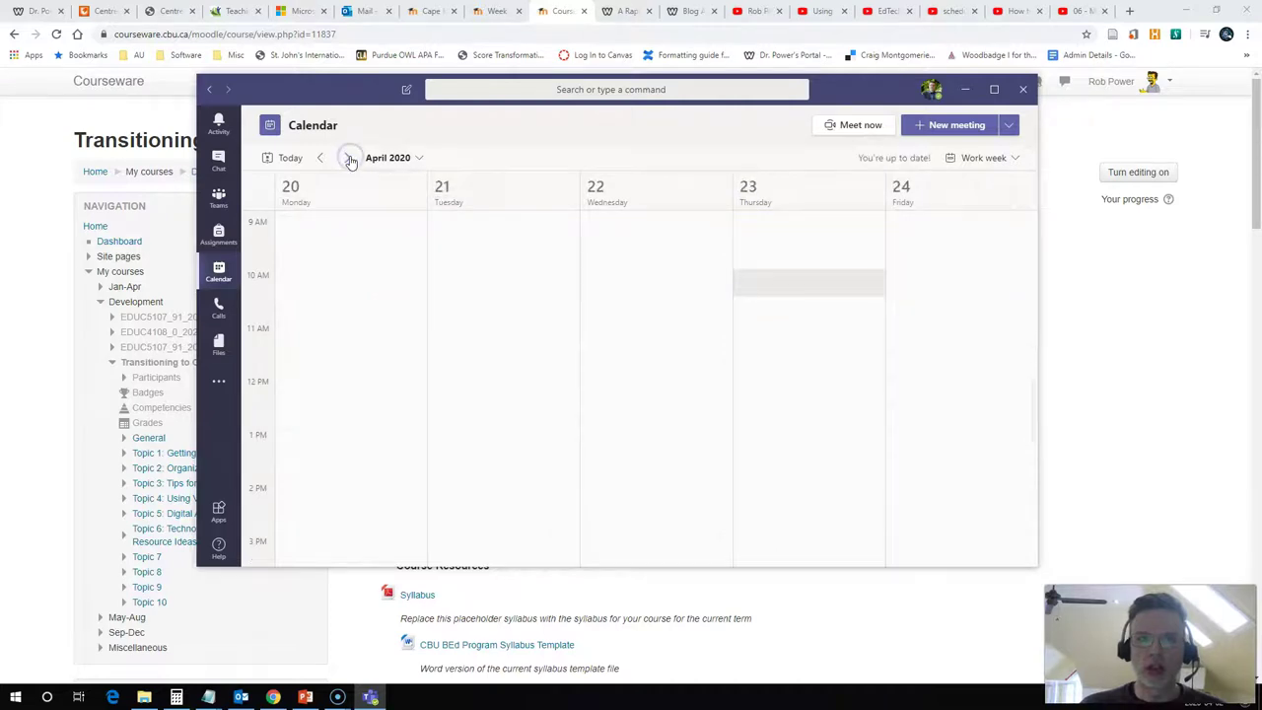
left_click(349, 159)
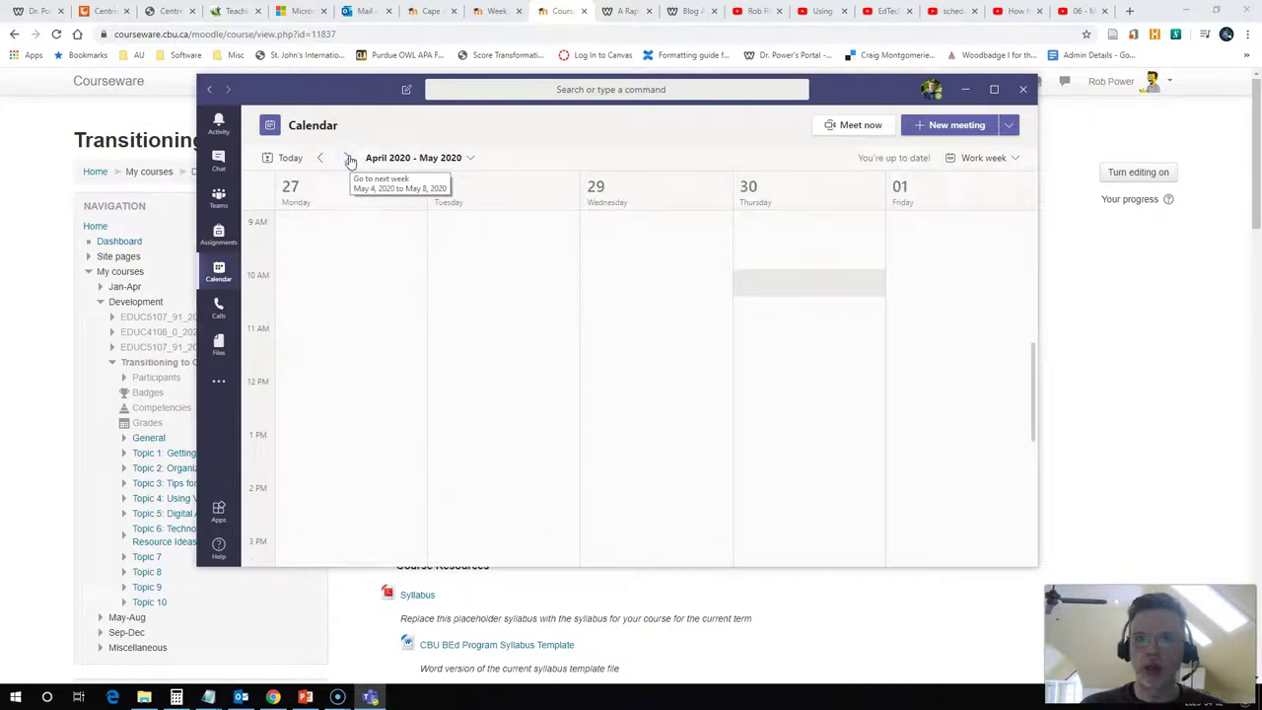
left_click(348, 158)
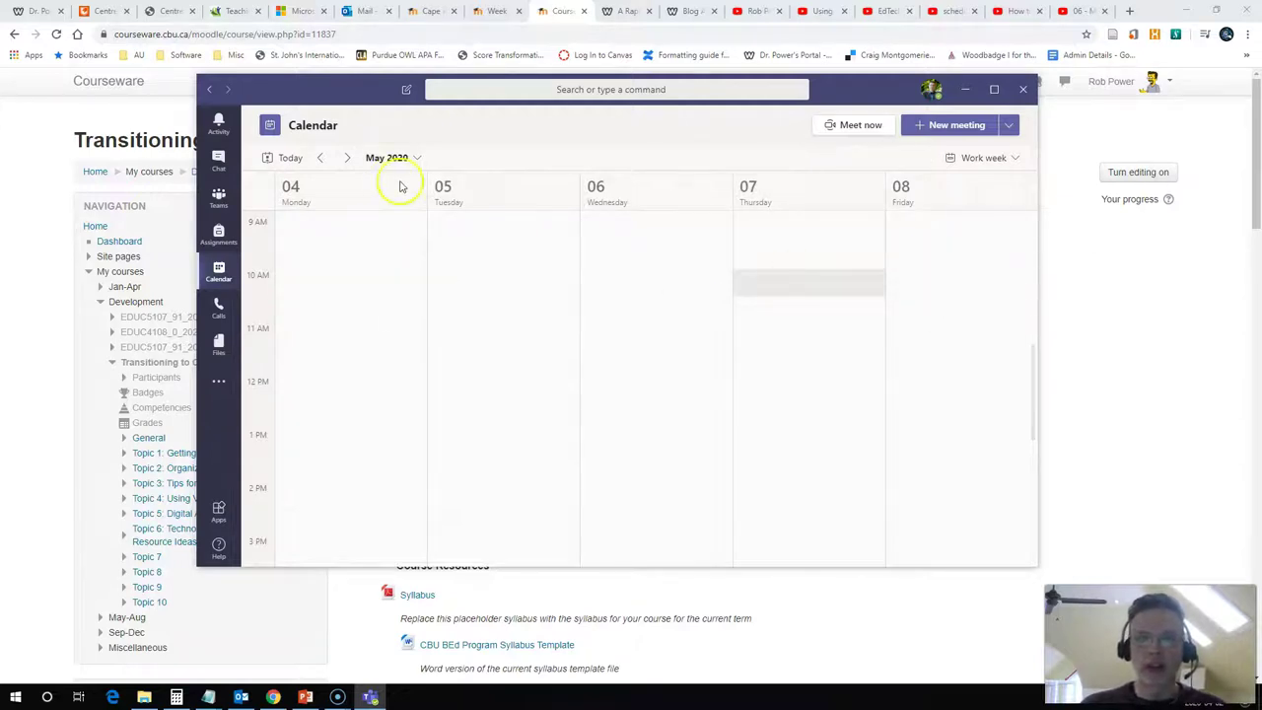
left_click(320, 158)
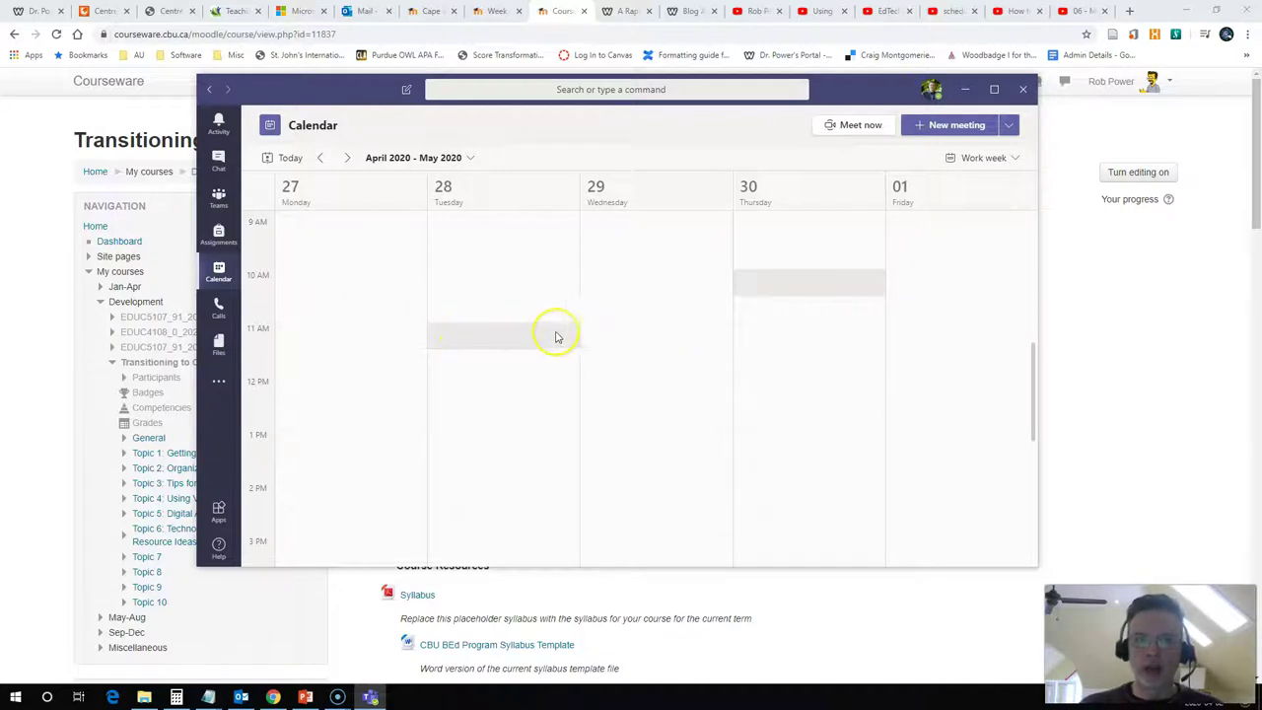
left_click(907, 329)
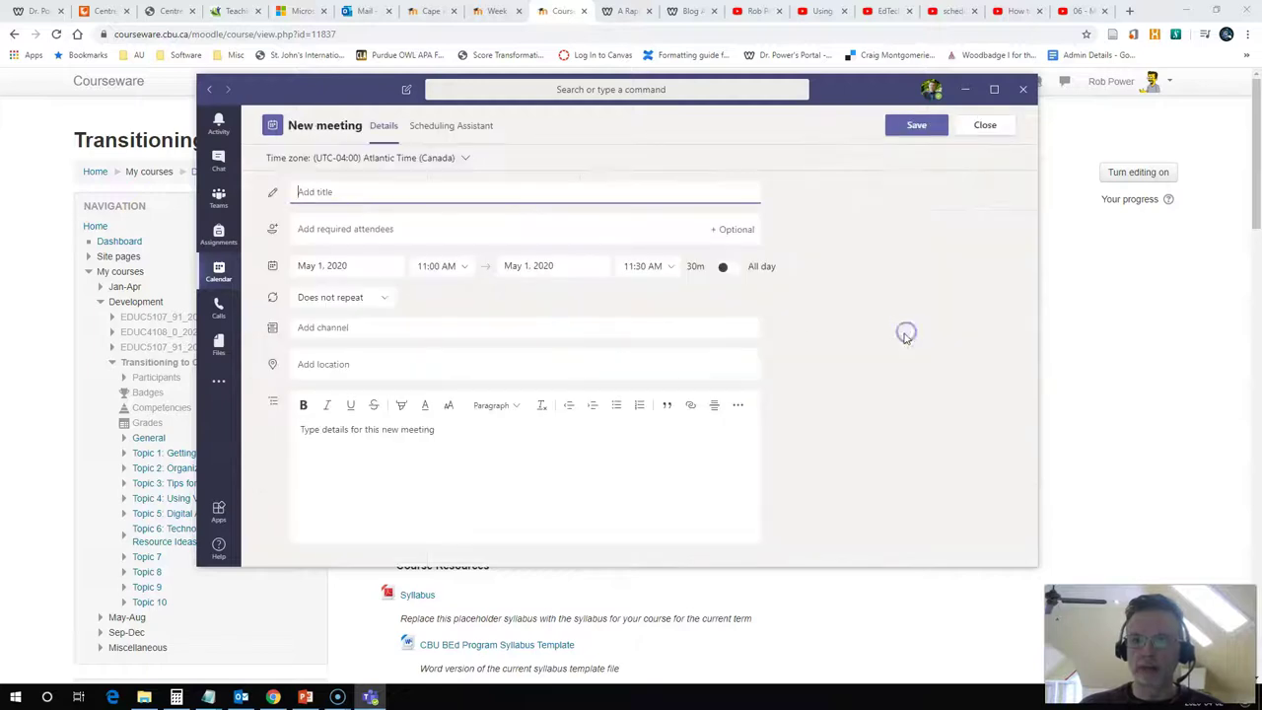
left_click(663, 279)
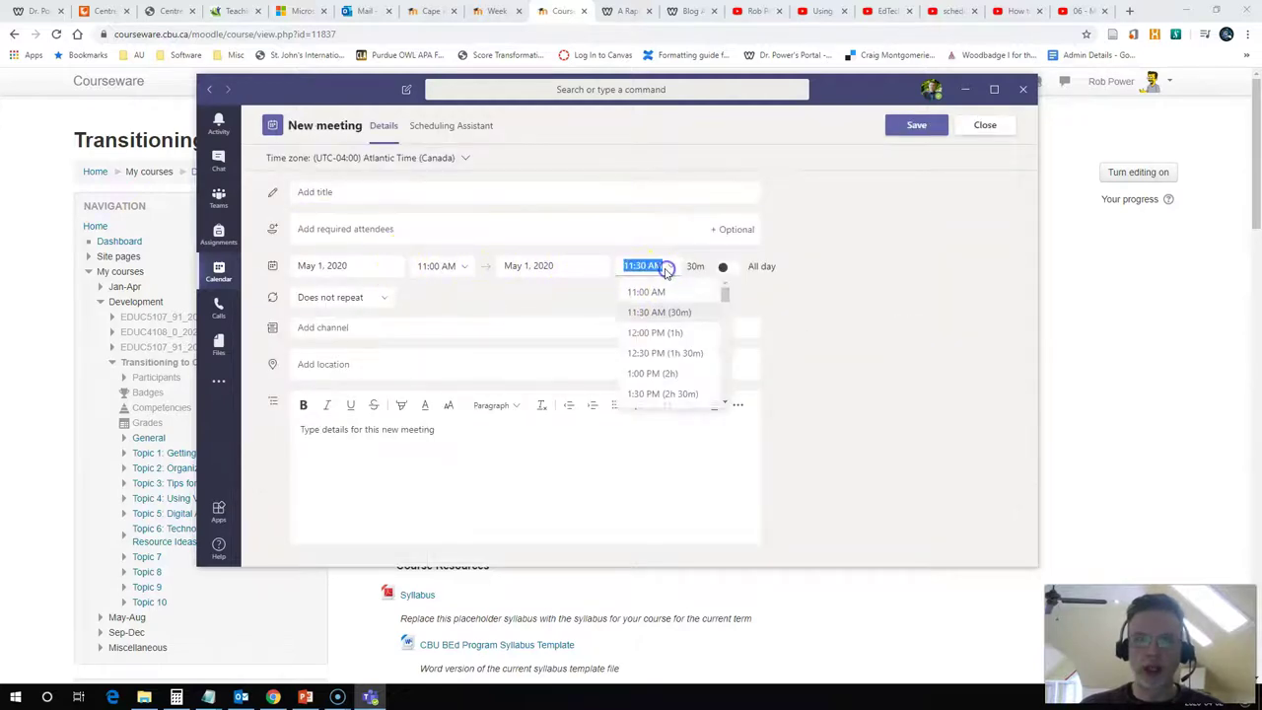
left_click(660, 331)
Title the meeting "Weekly Meeting Time for Transitioning to Online Learning Group"
left_click(335, 191)
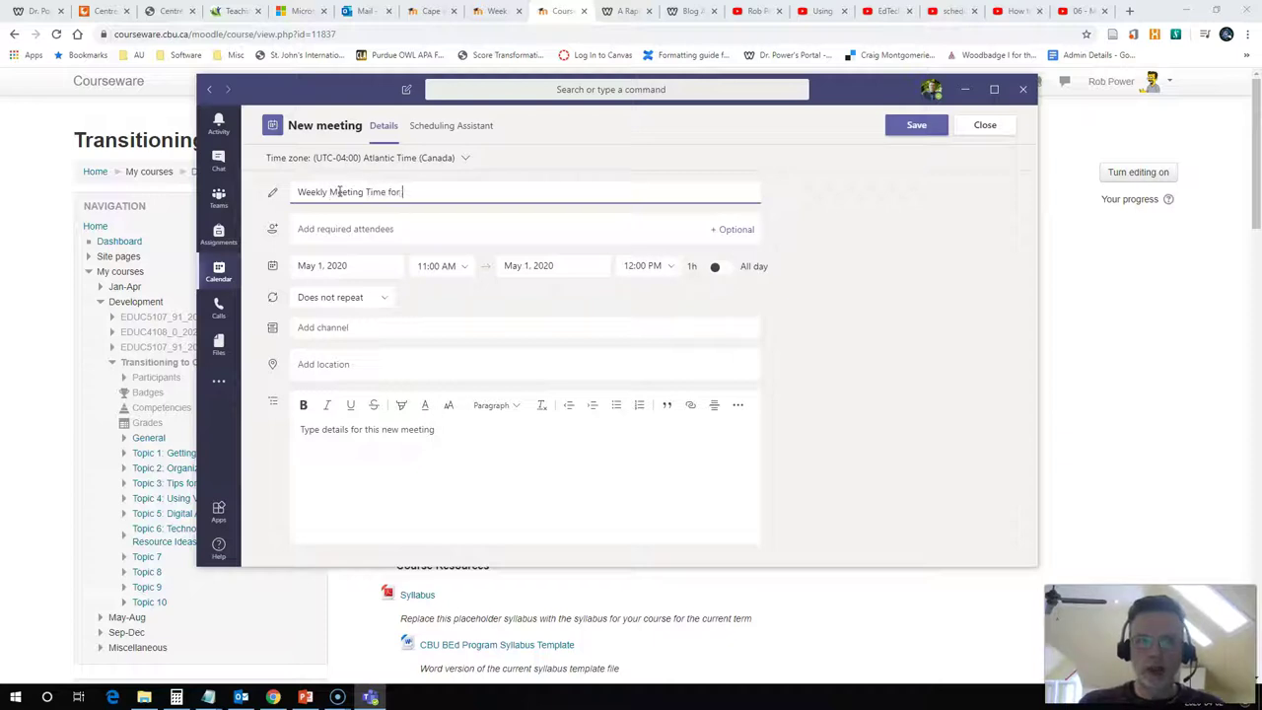
type("Weekly Meeting Time for")
type("Transitioning to Online Learning")
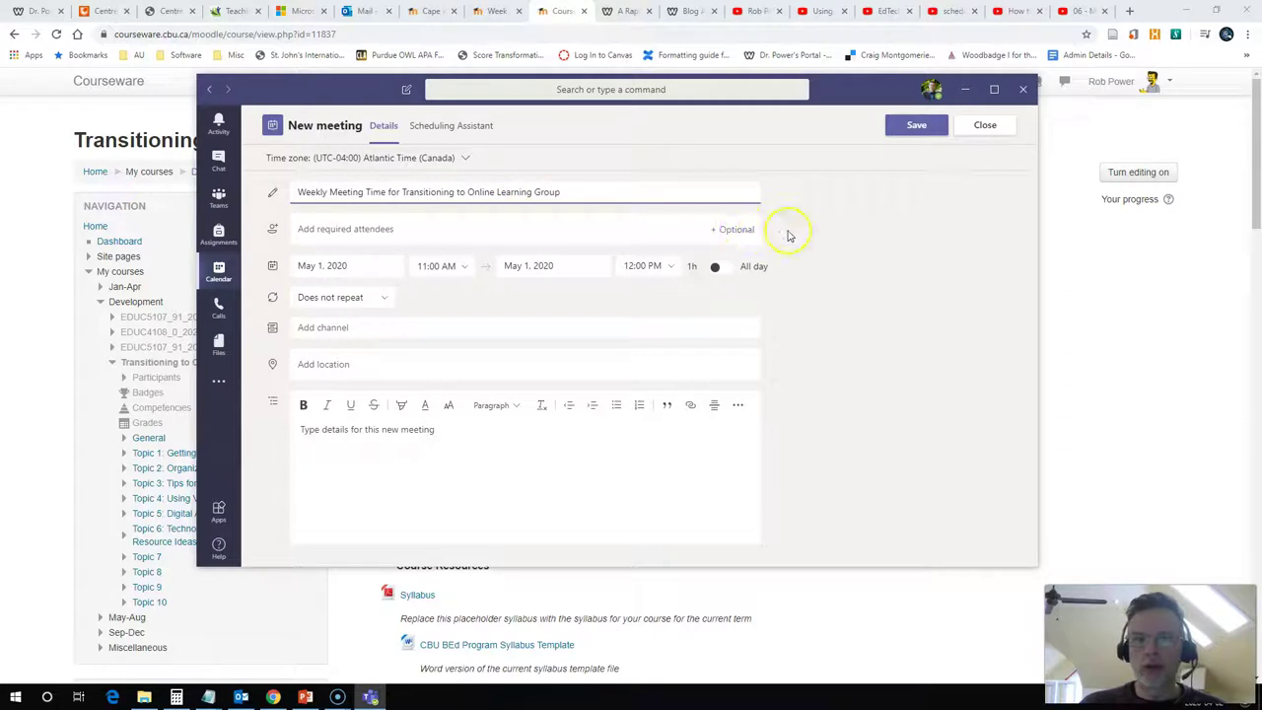
Set a custom recurrence for the meeting, repeating every 1 week on Friday and ending Jul 24, 2020
left_click(383, 299)
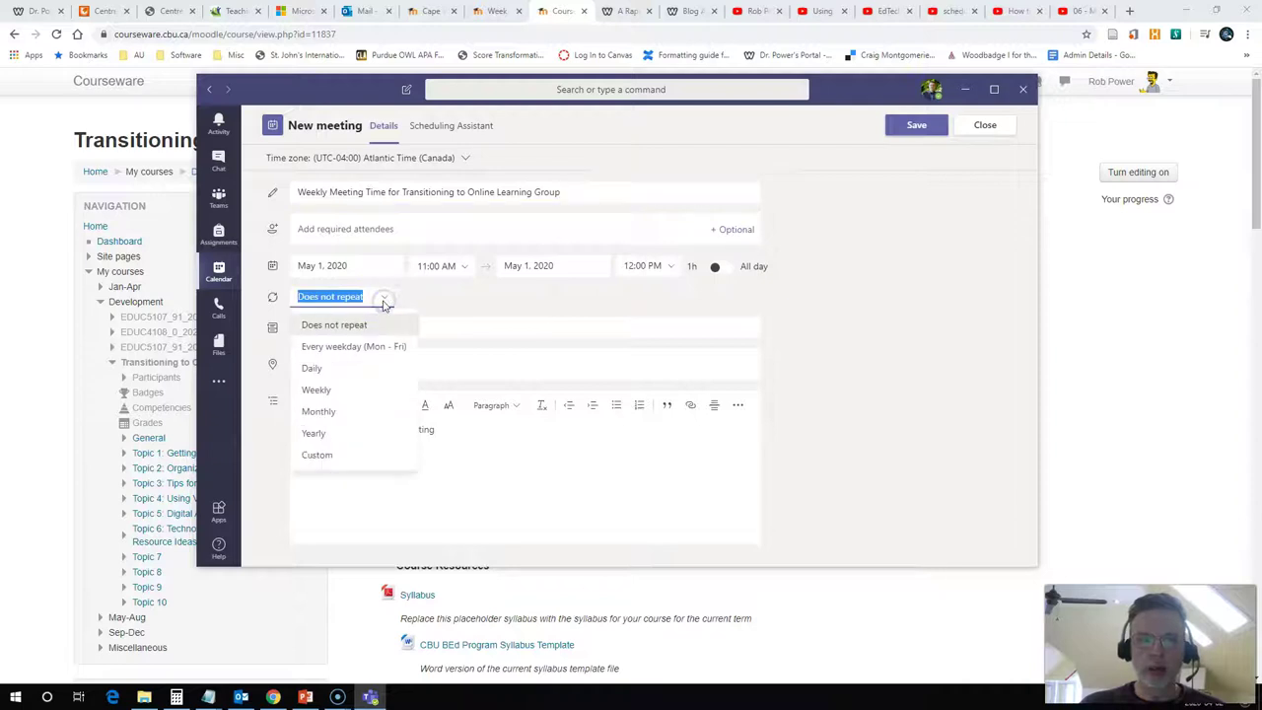
left_click(316, 455)
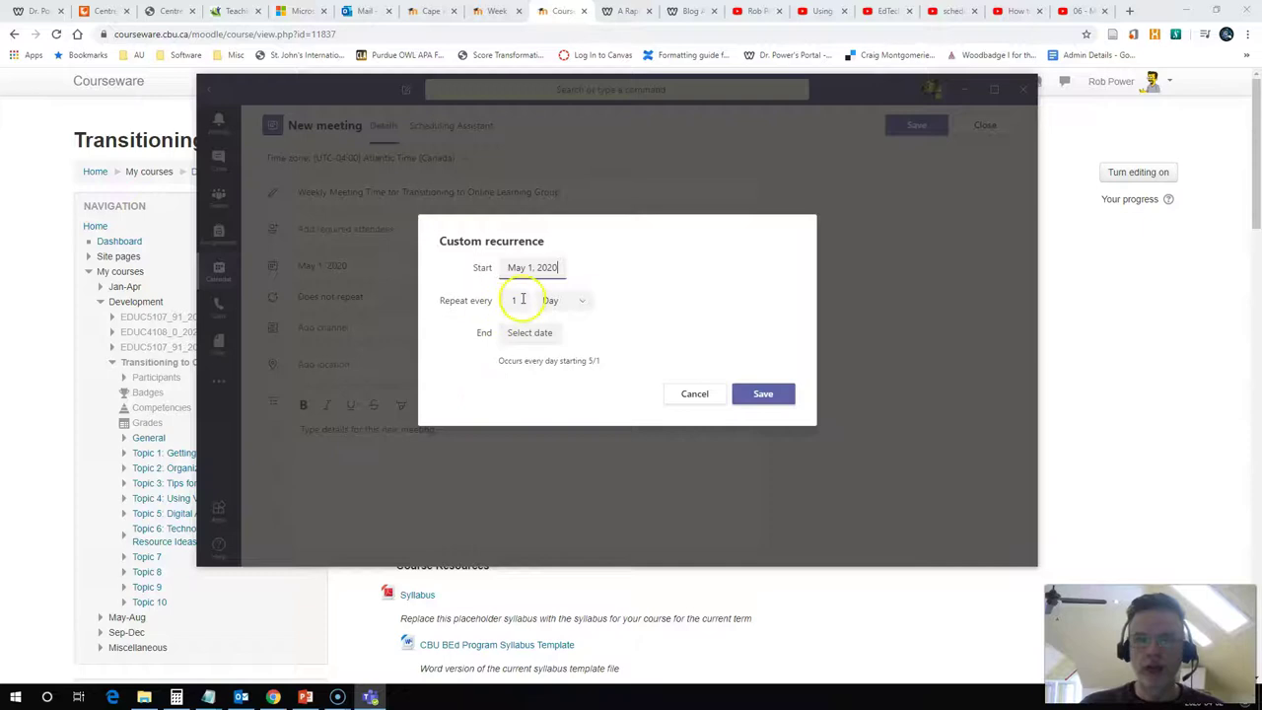
left_click(577, 302)
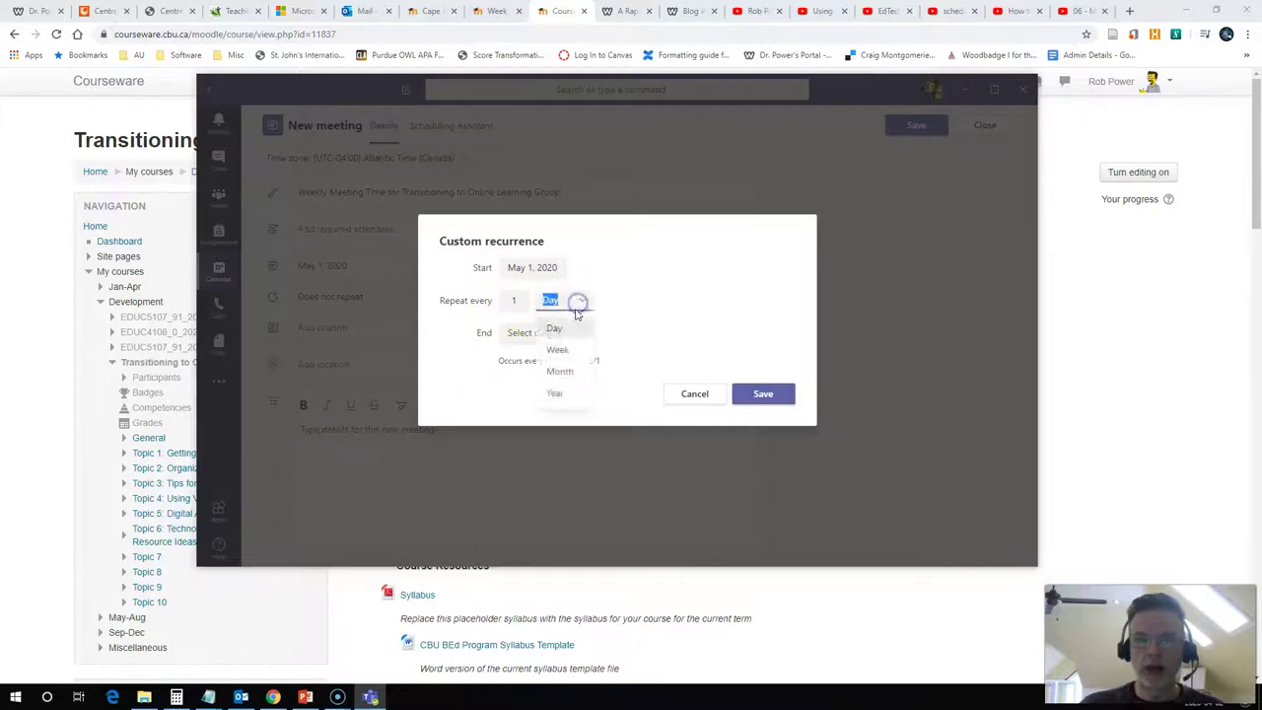
left_click(565, 353)
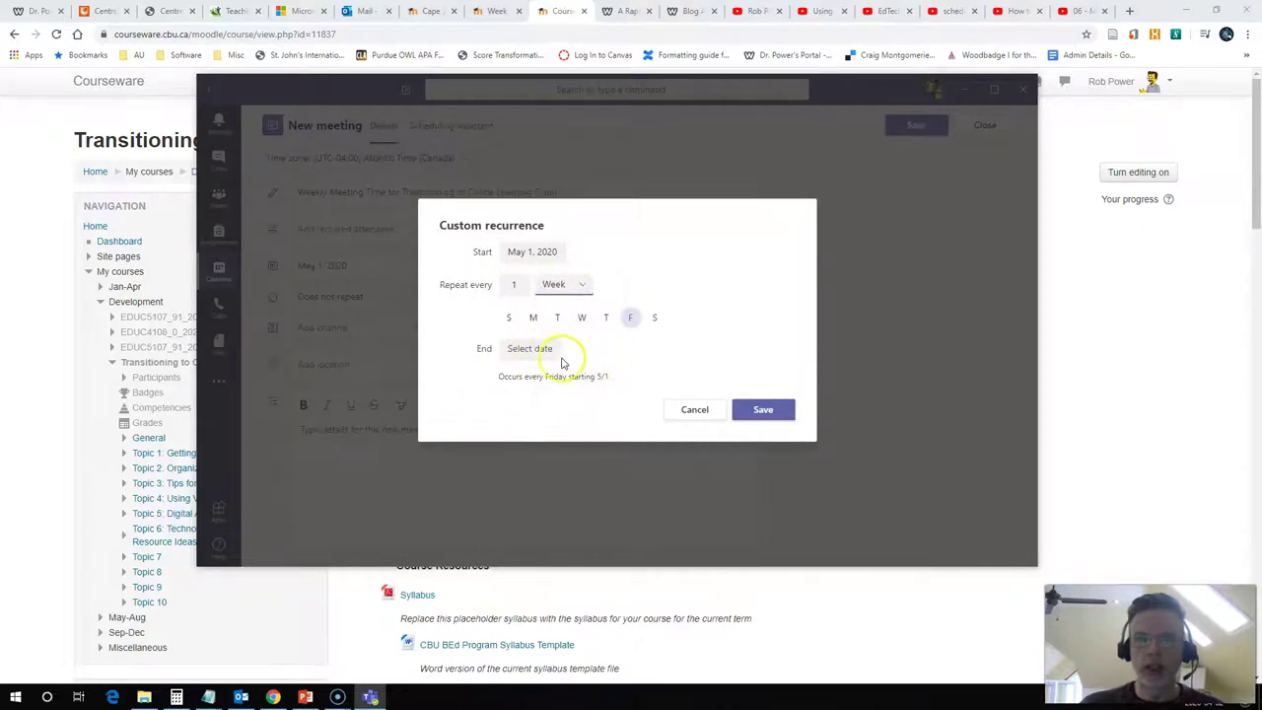
left_click(548, 349)
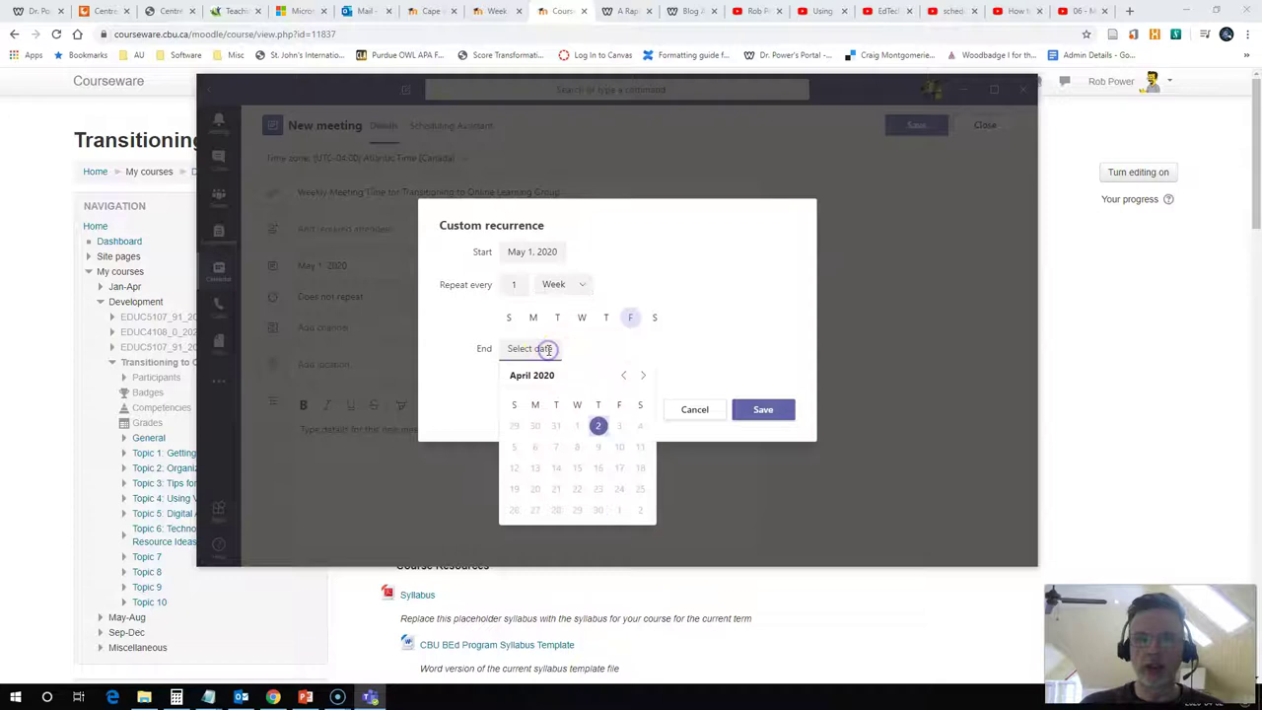
left_click(642, 375)
left_click(643, 375)
left_click(642, 375)
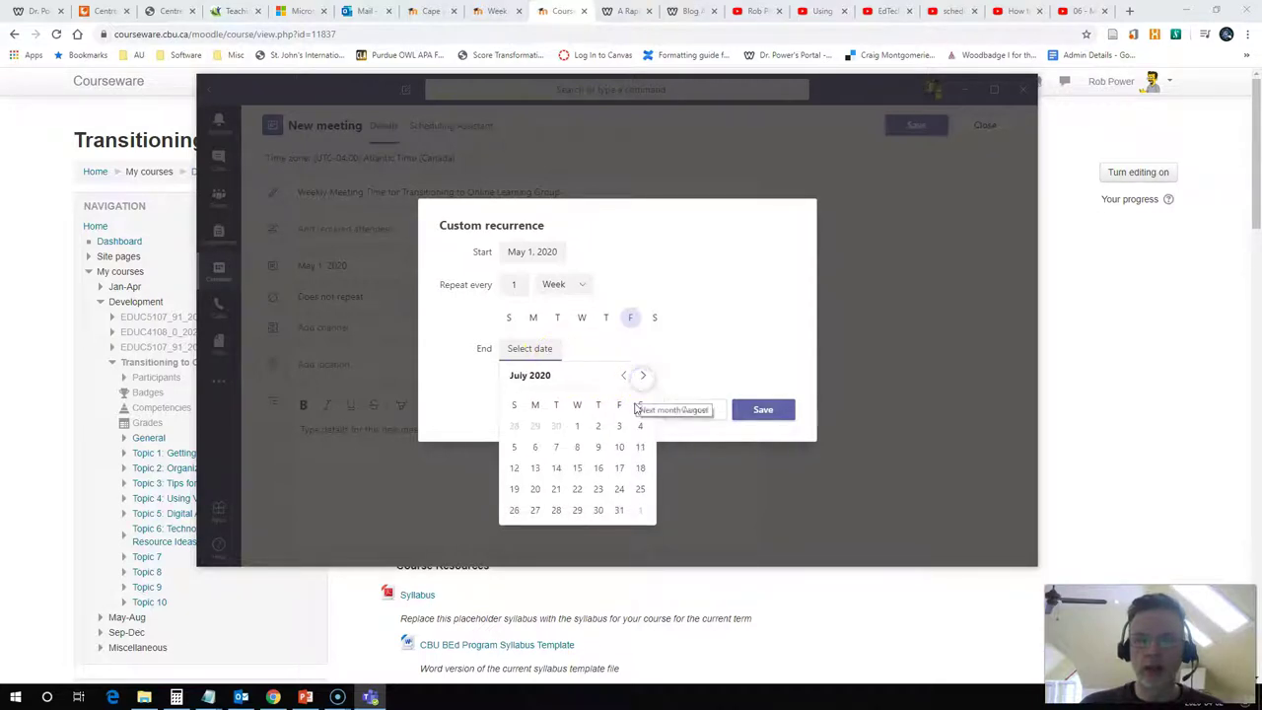
left_click(620, 489)
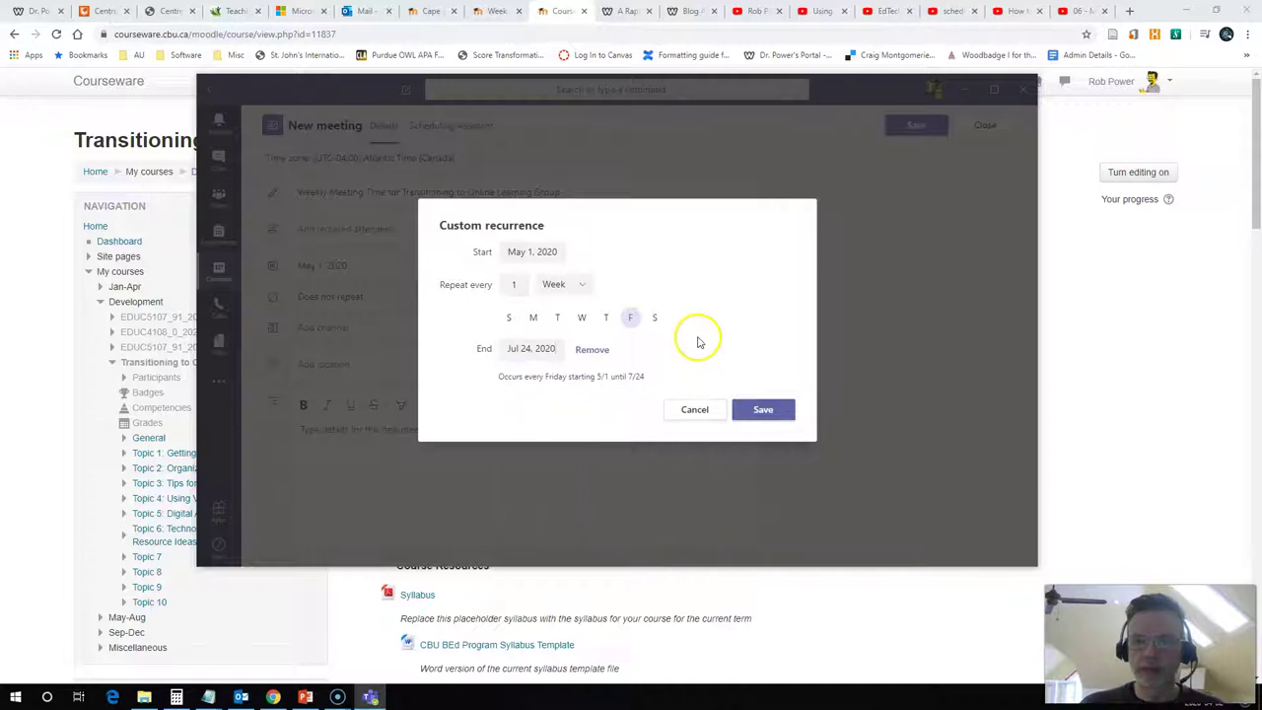
left_click(768, 412)
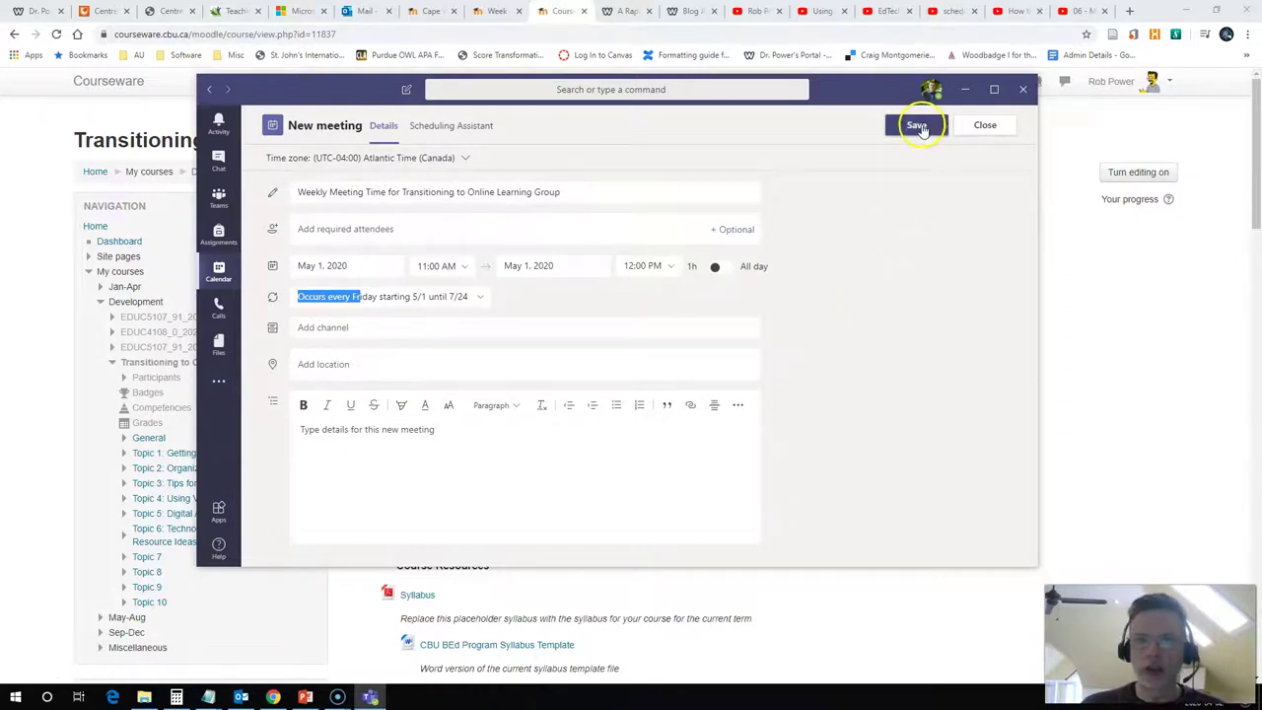
Add the General channel of the Transitioning to Online Learning team to the meeting and send the invitation
left_click(418, 333)
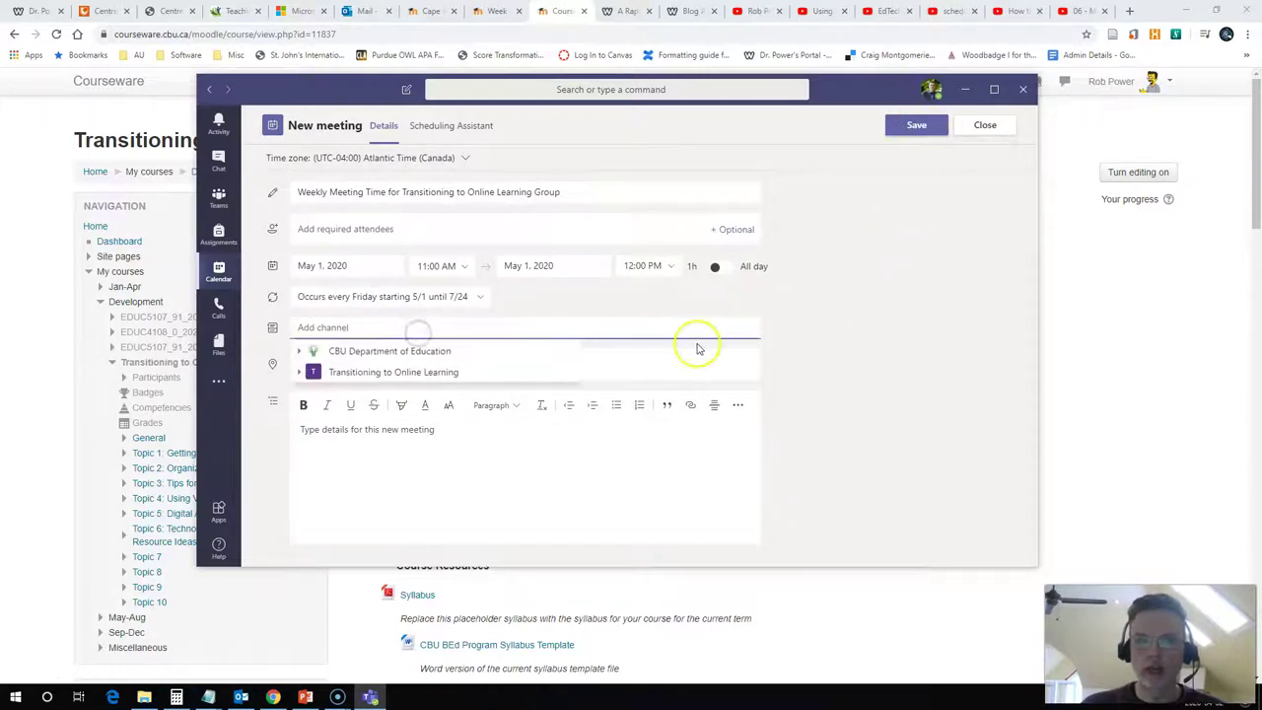
left_click(421, 380)
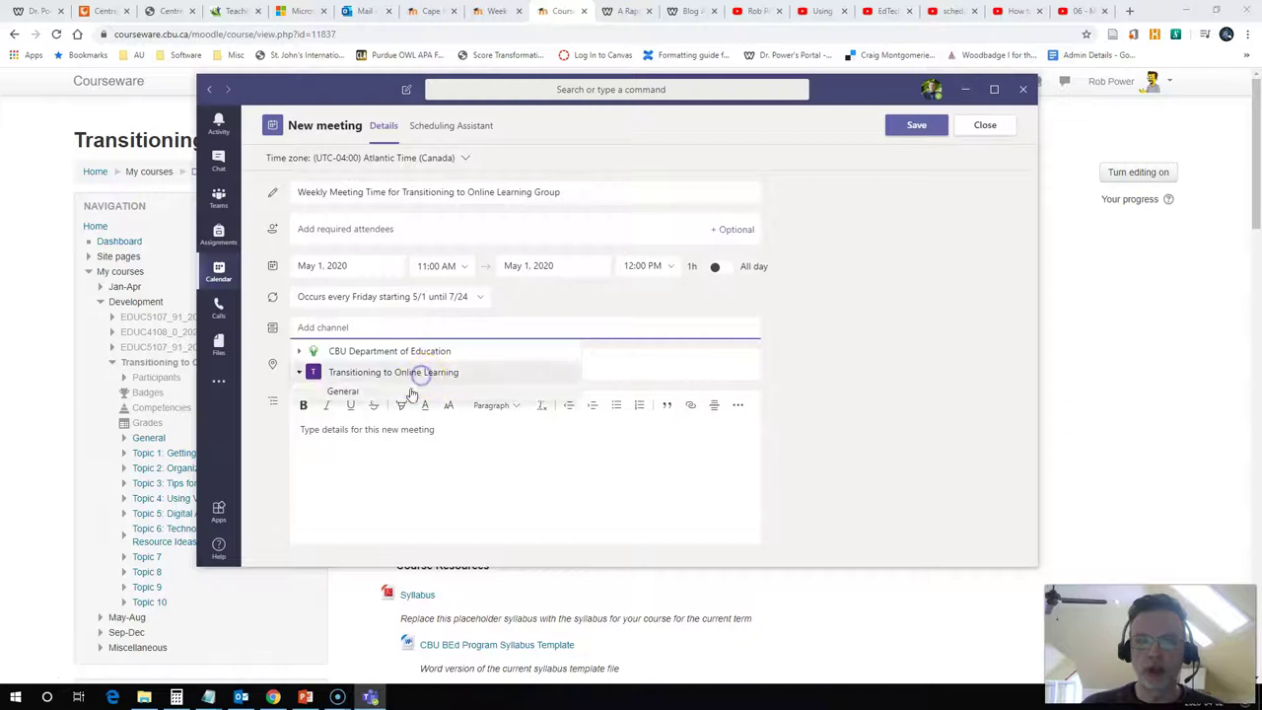
left_click(338, 393)
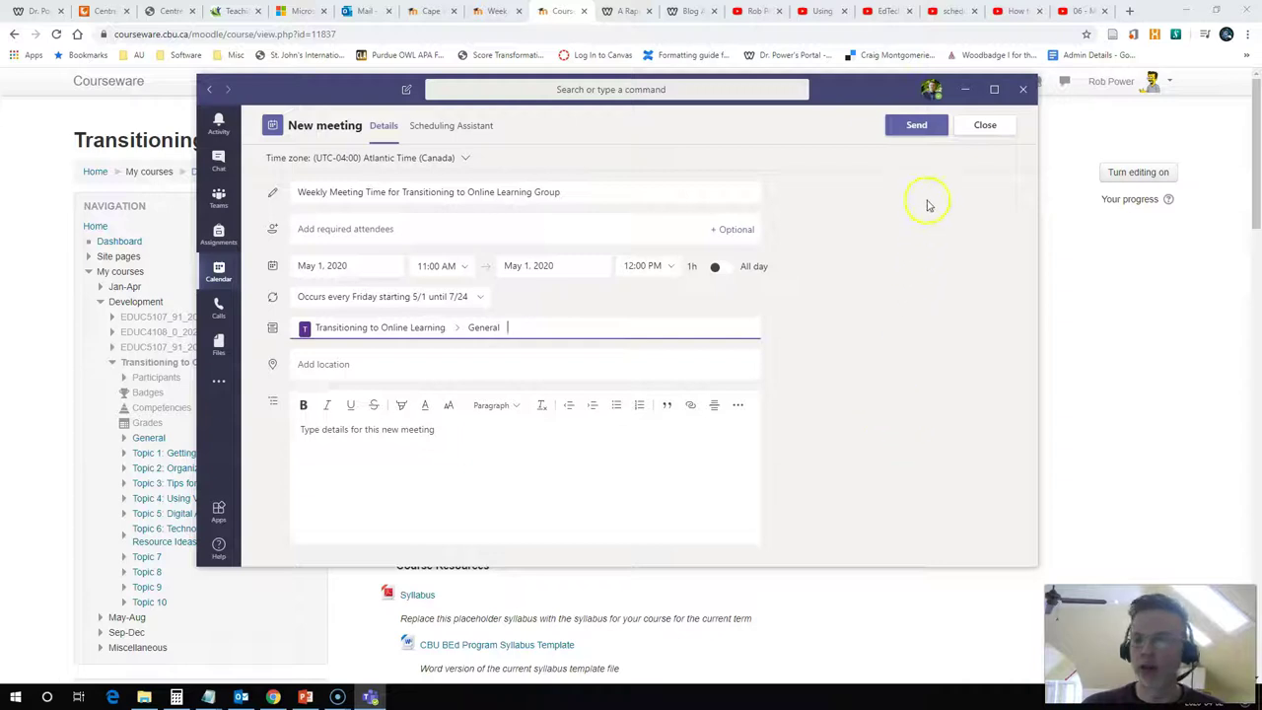
left_click(918, 126)
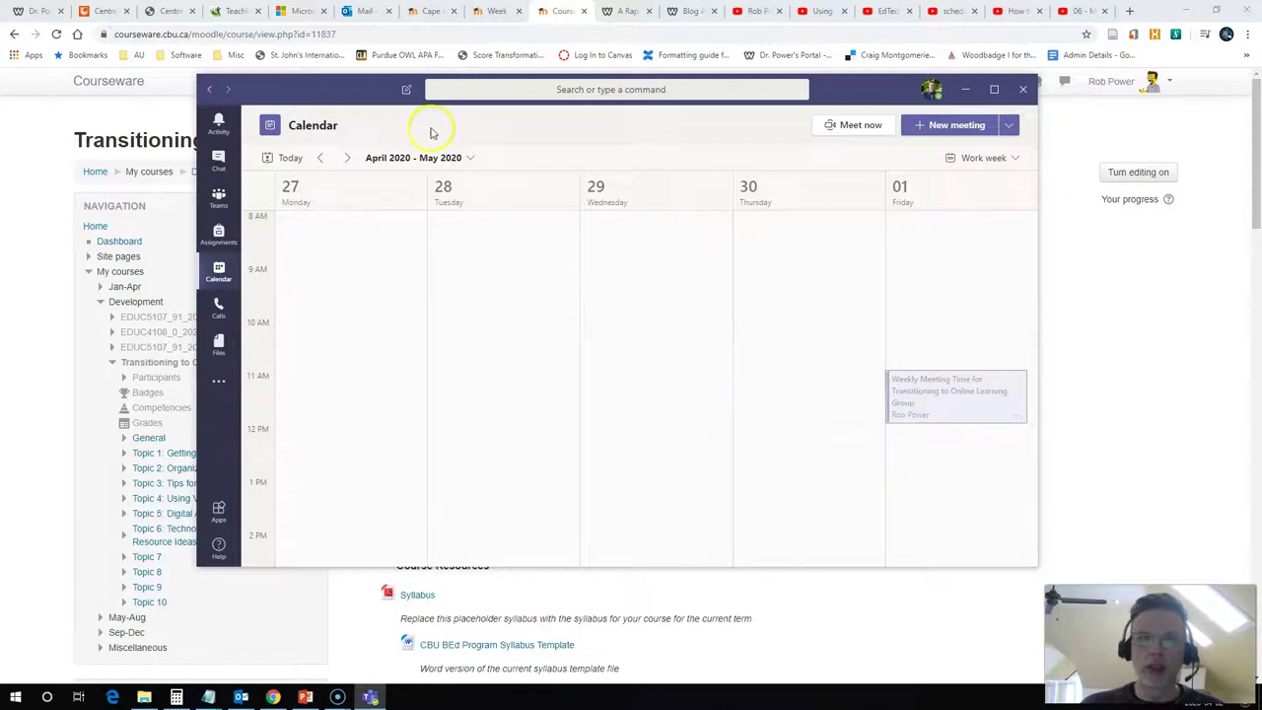
Check the following week's occurrence in the calendar, then view the May 1 meeting's details and join screen without joining
left_click(346, 158)
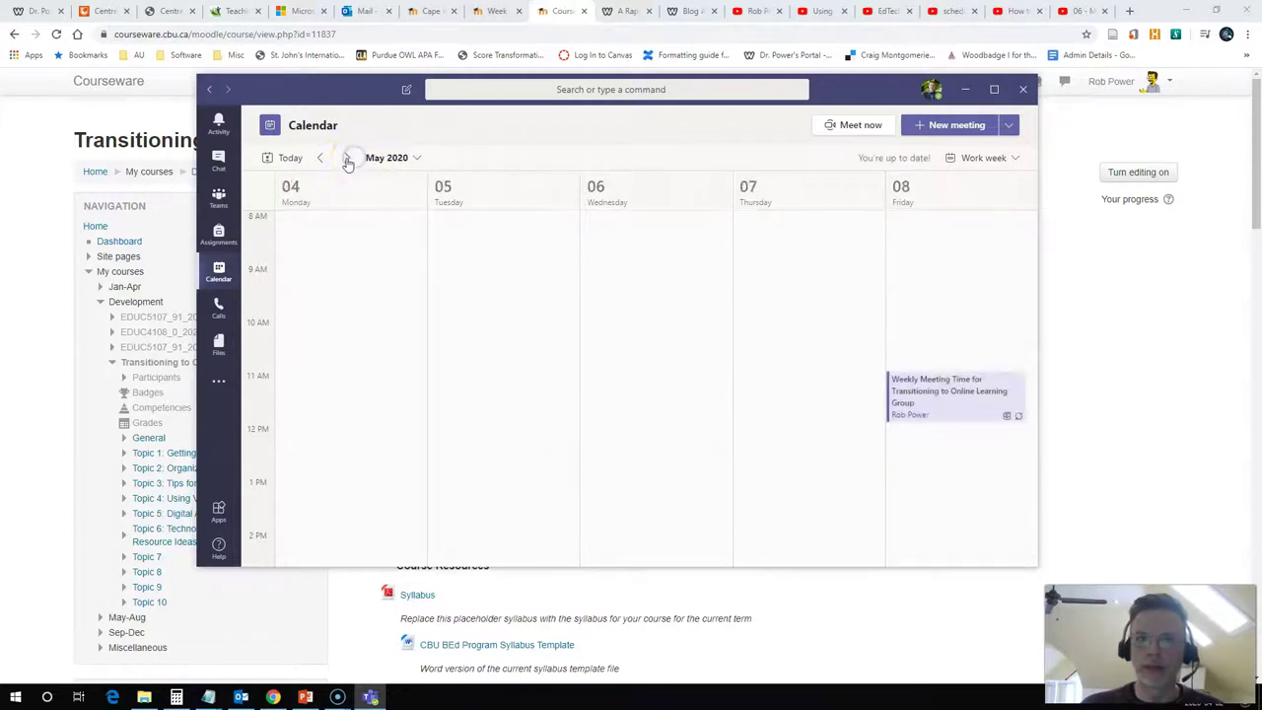
left_click(319, 157)
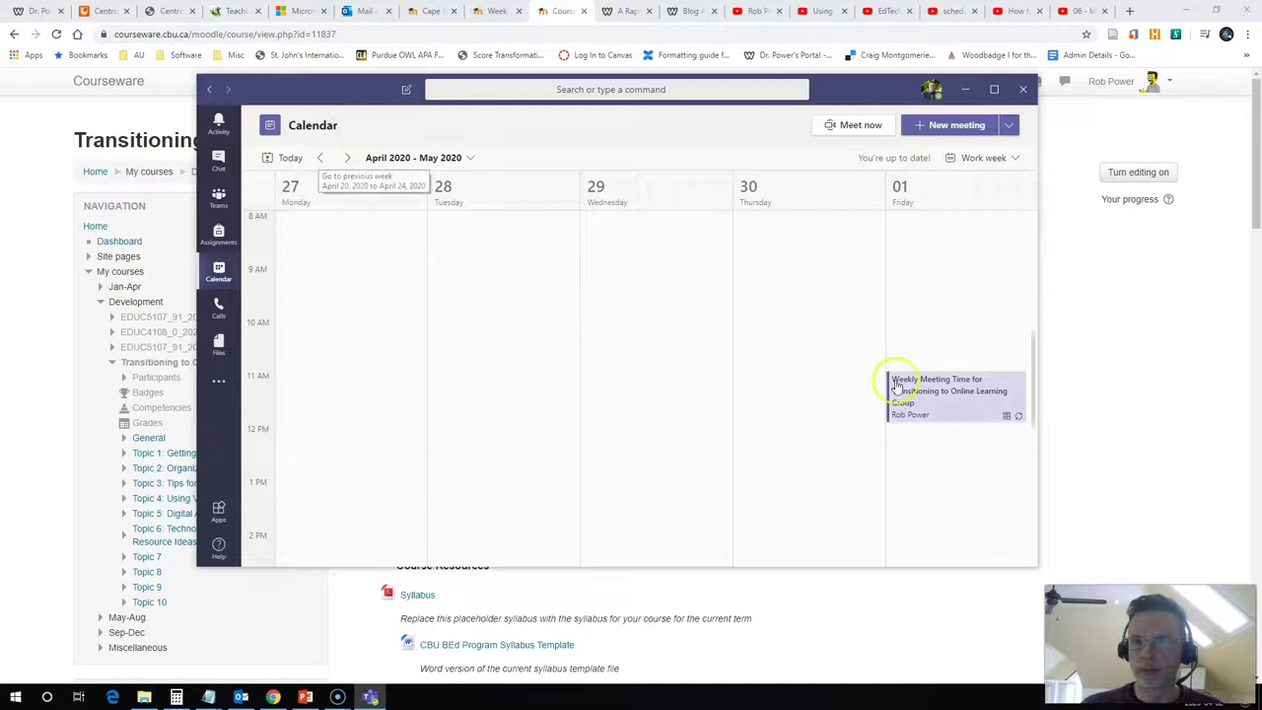
double_click(958, 405)
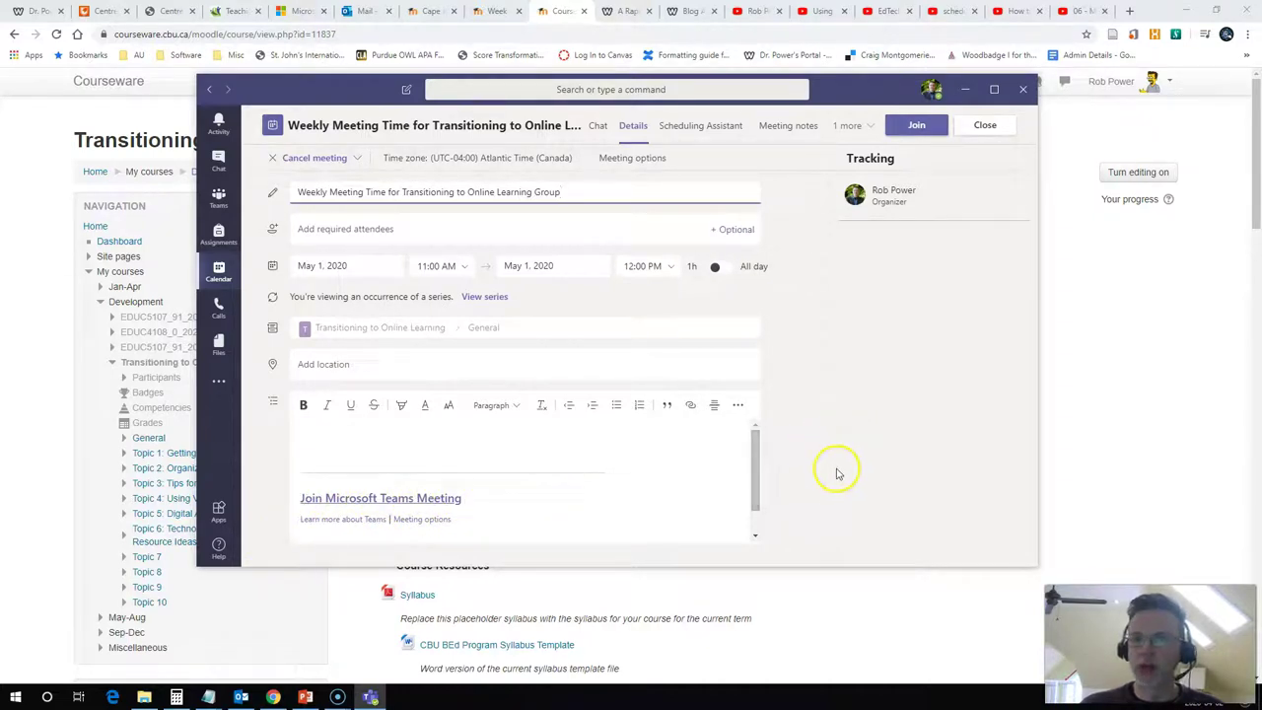
left_click(913, 129)
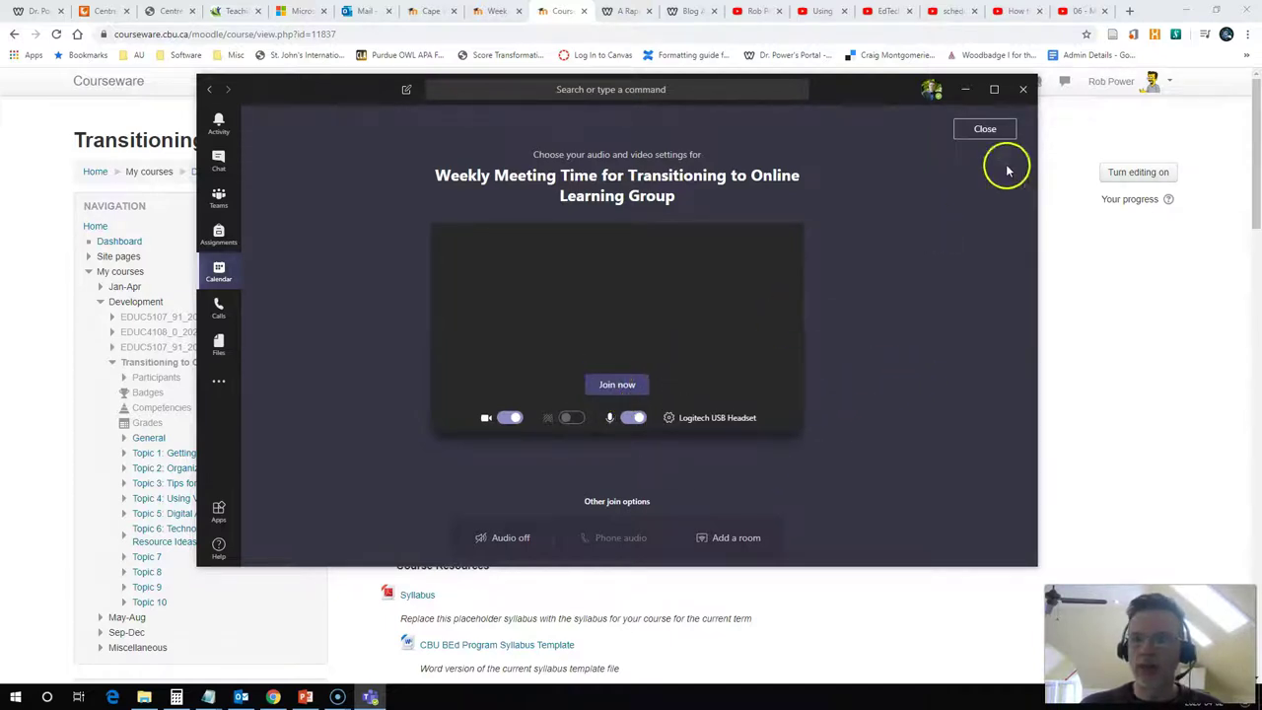
left_click(981, 131)
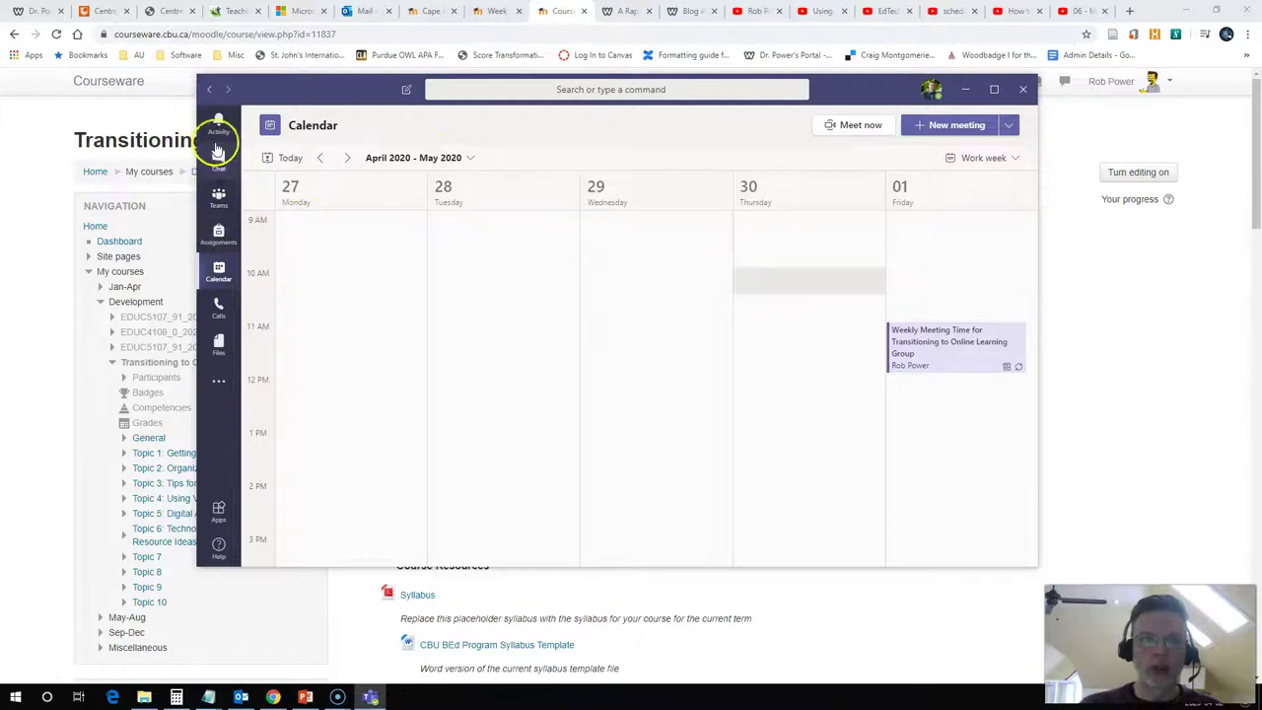
Get the link to the Transitioning to Online Learning team and paste it into the temp Notepad file
left_click(217, 195)
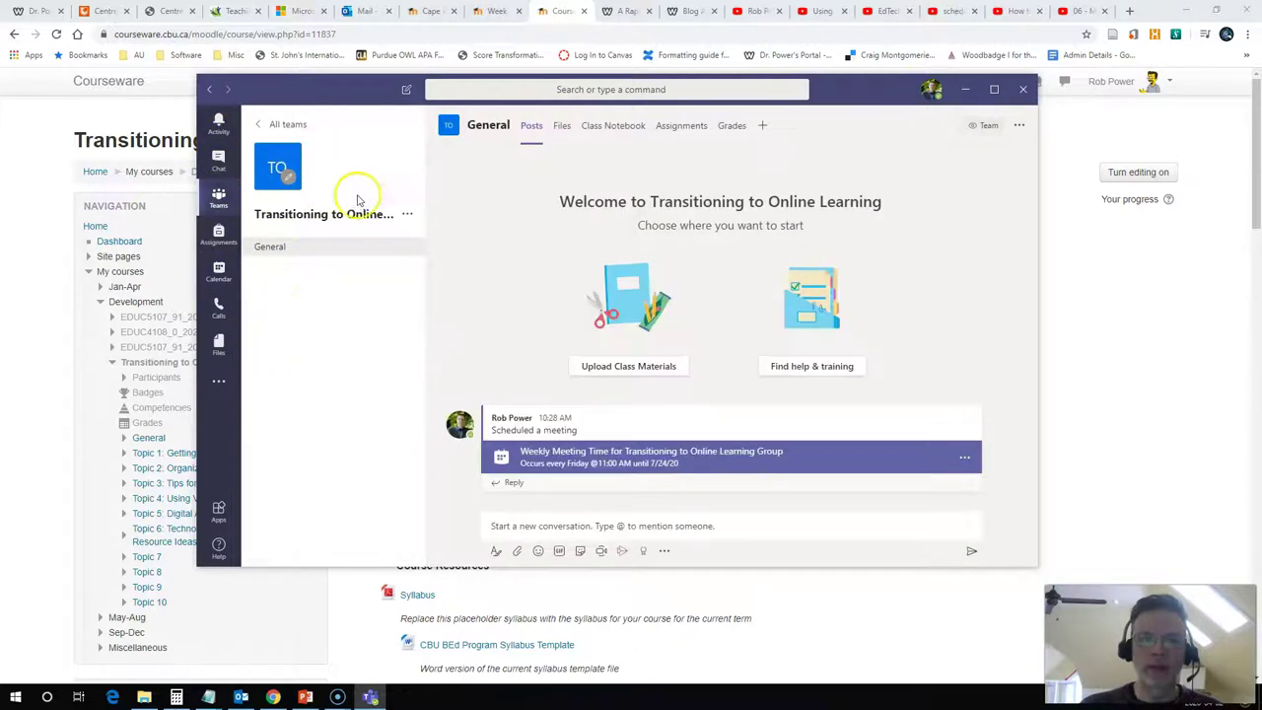
left_click(408, 216)
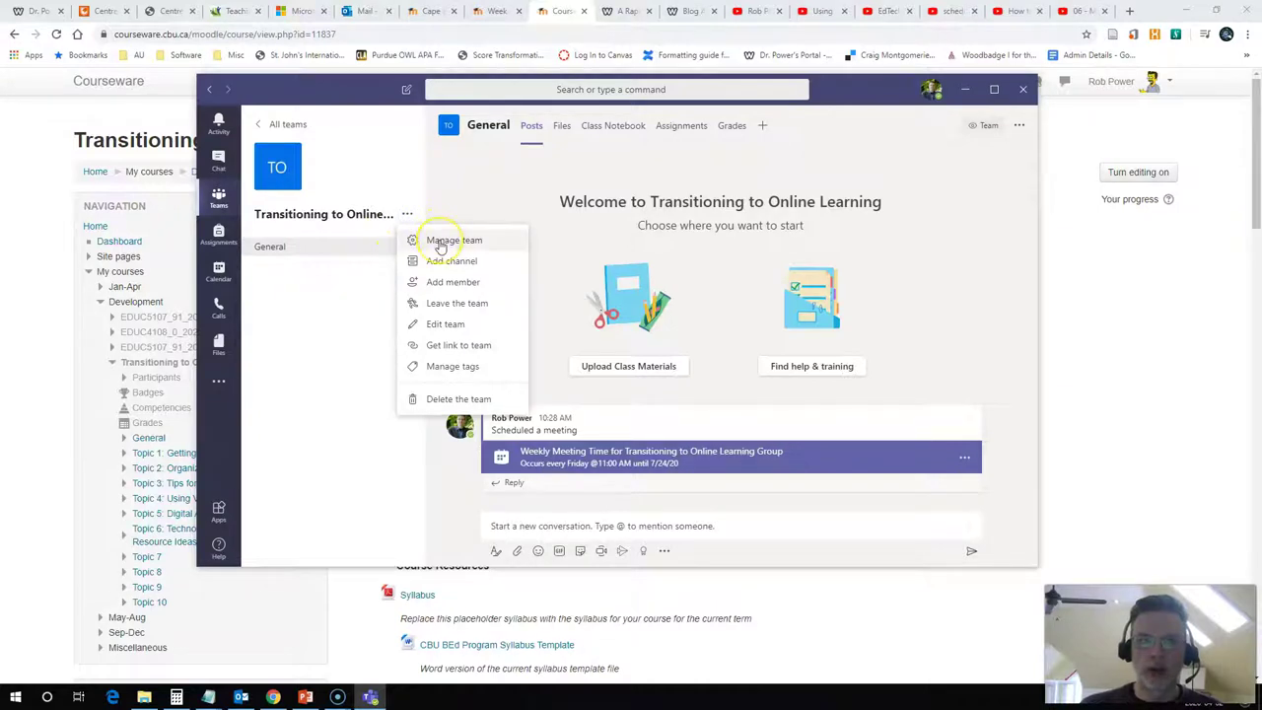
left_click(460, 346)
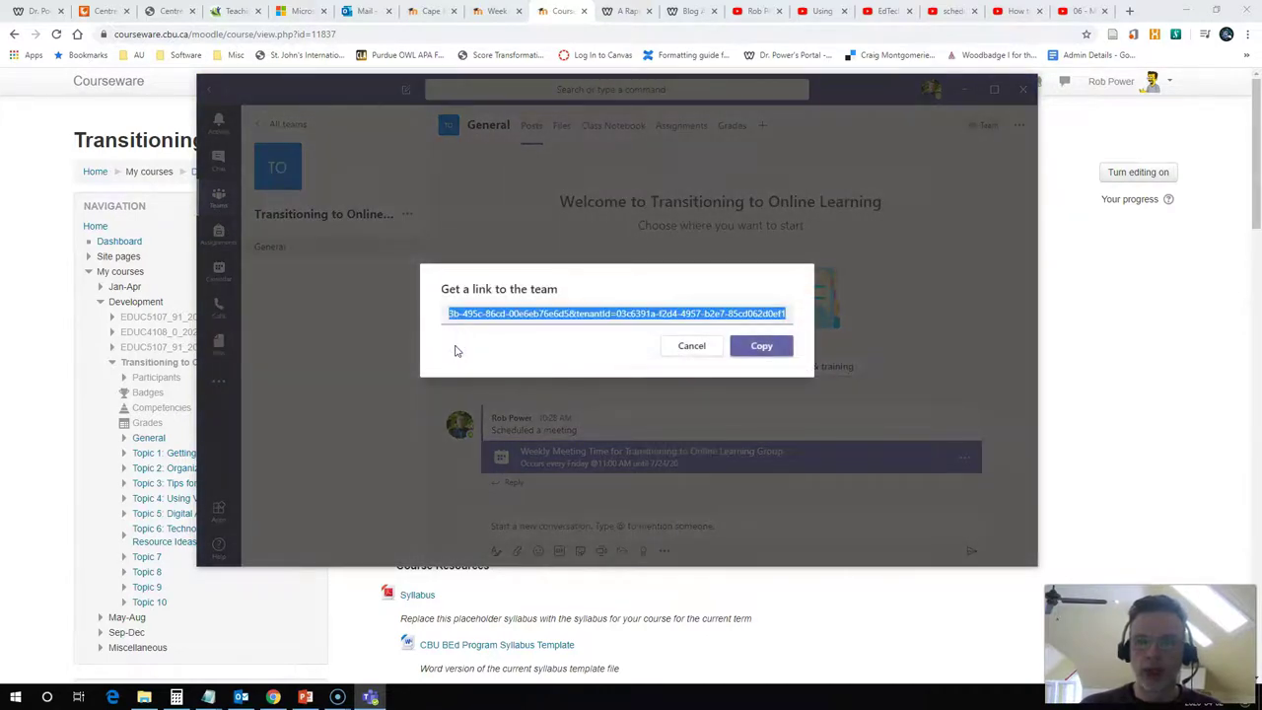
left_click(776, 347)
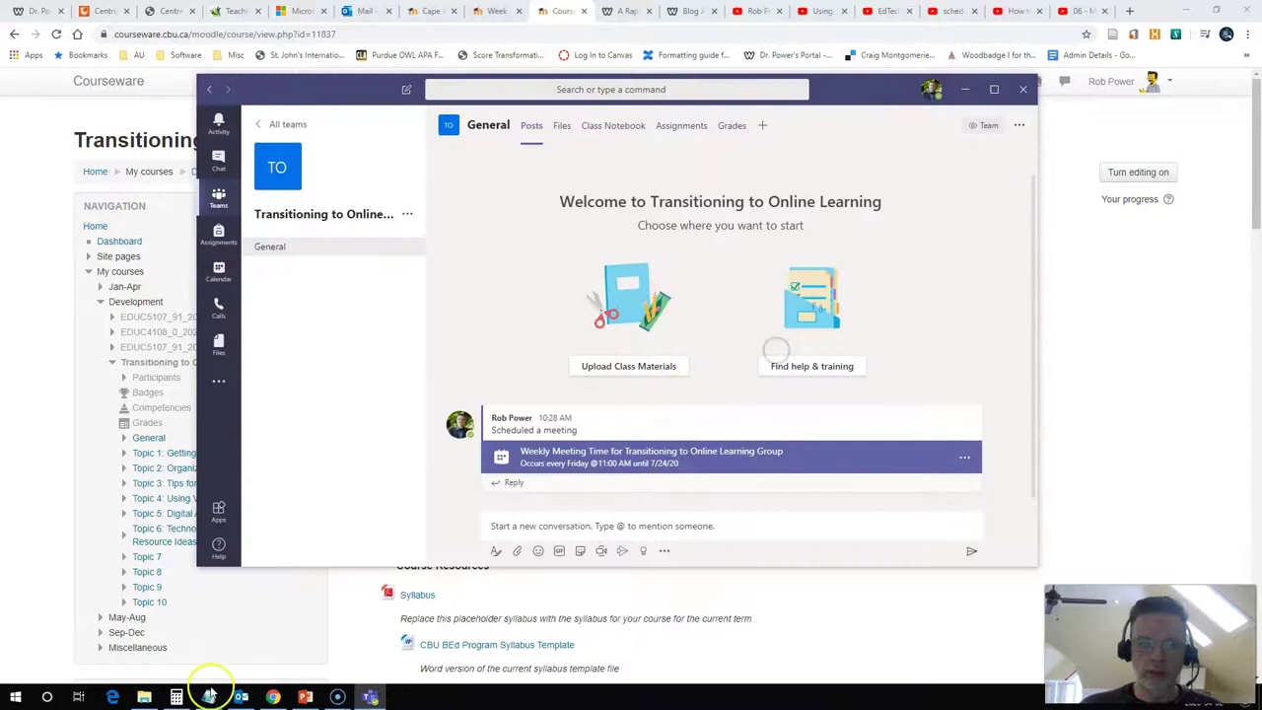
left_click(210, 695)
Generate a team code in the settings of the Transitioning to Online Learning team
left_click(407, 214)
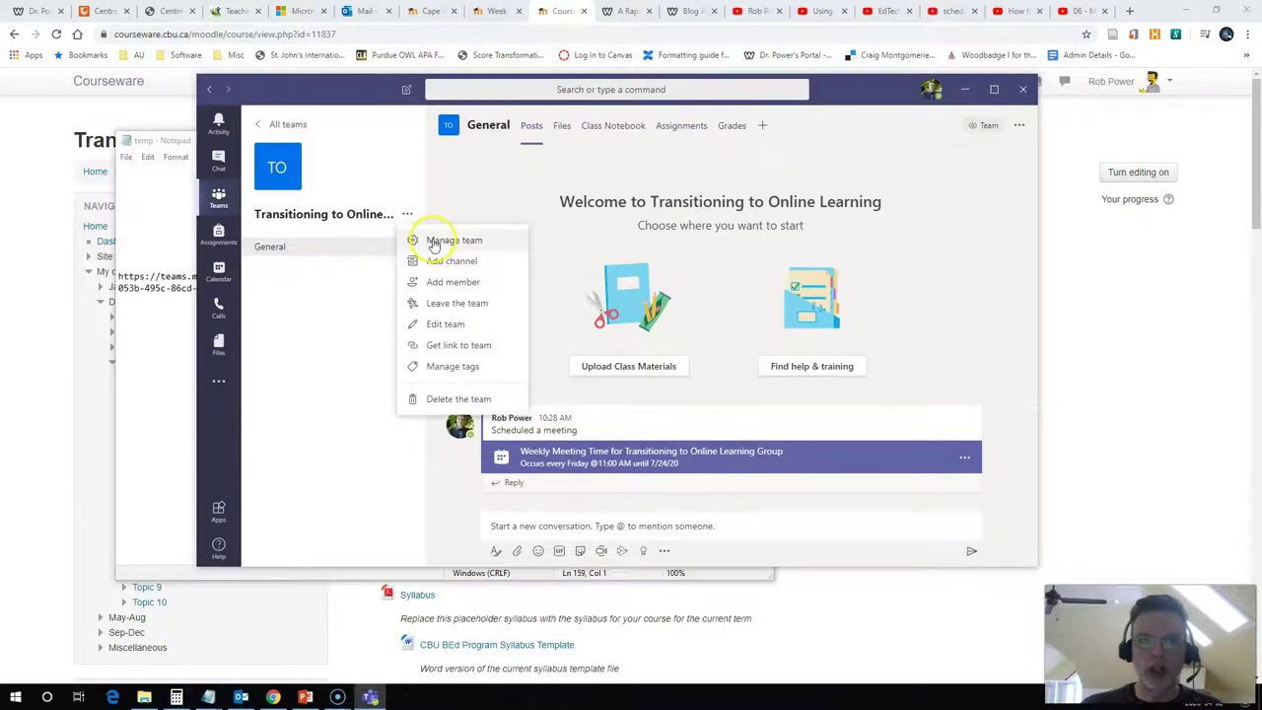
left_click(433, 241)
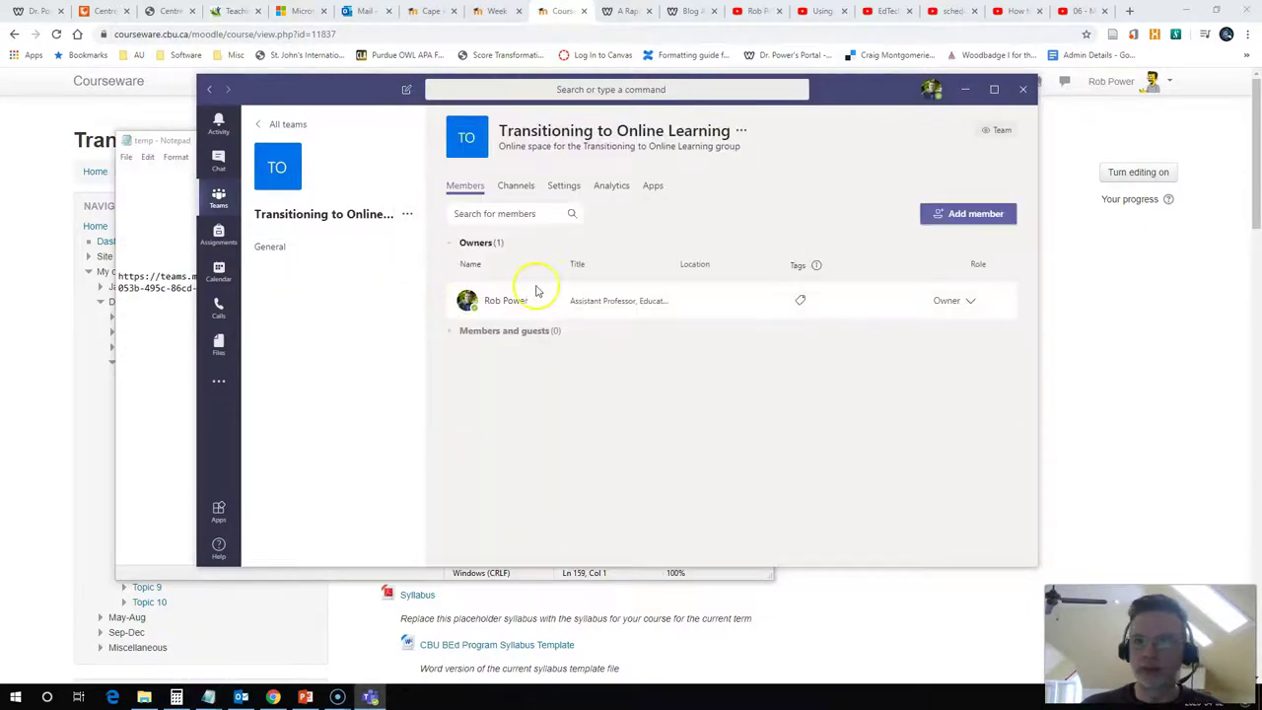
left_click(563, 185)
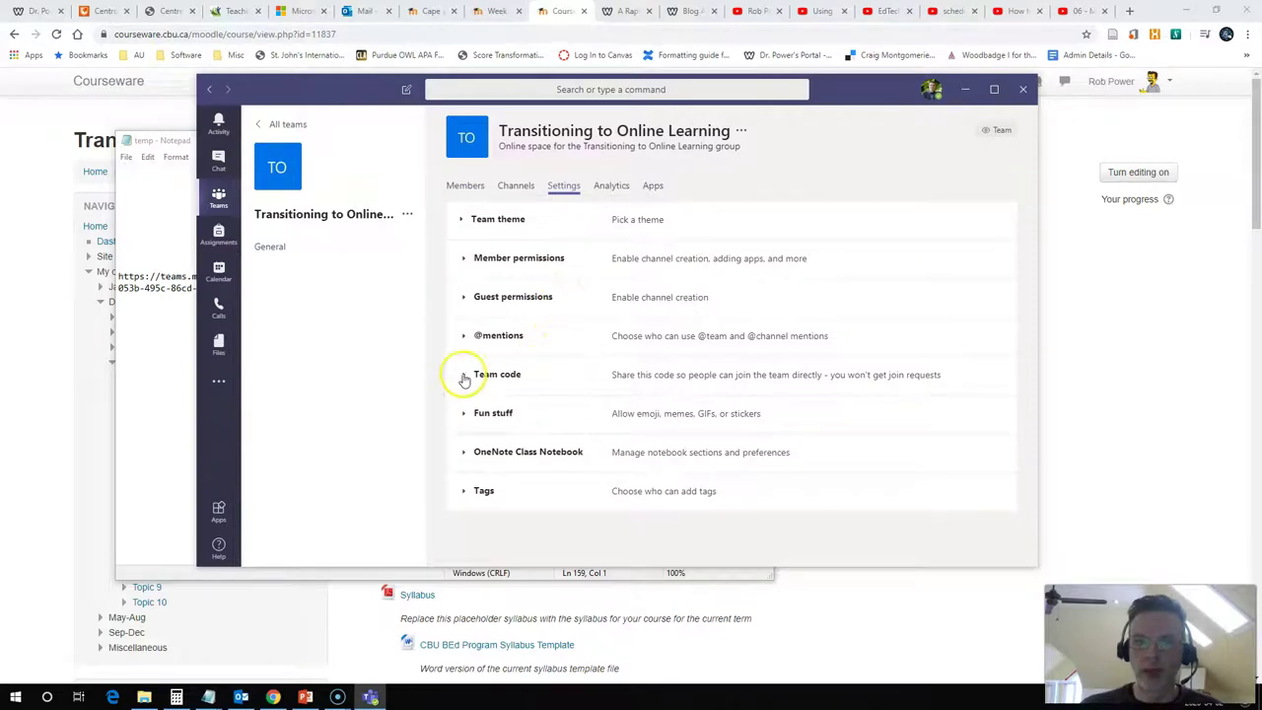
left_click(465, 378)
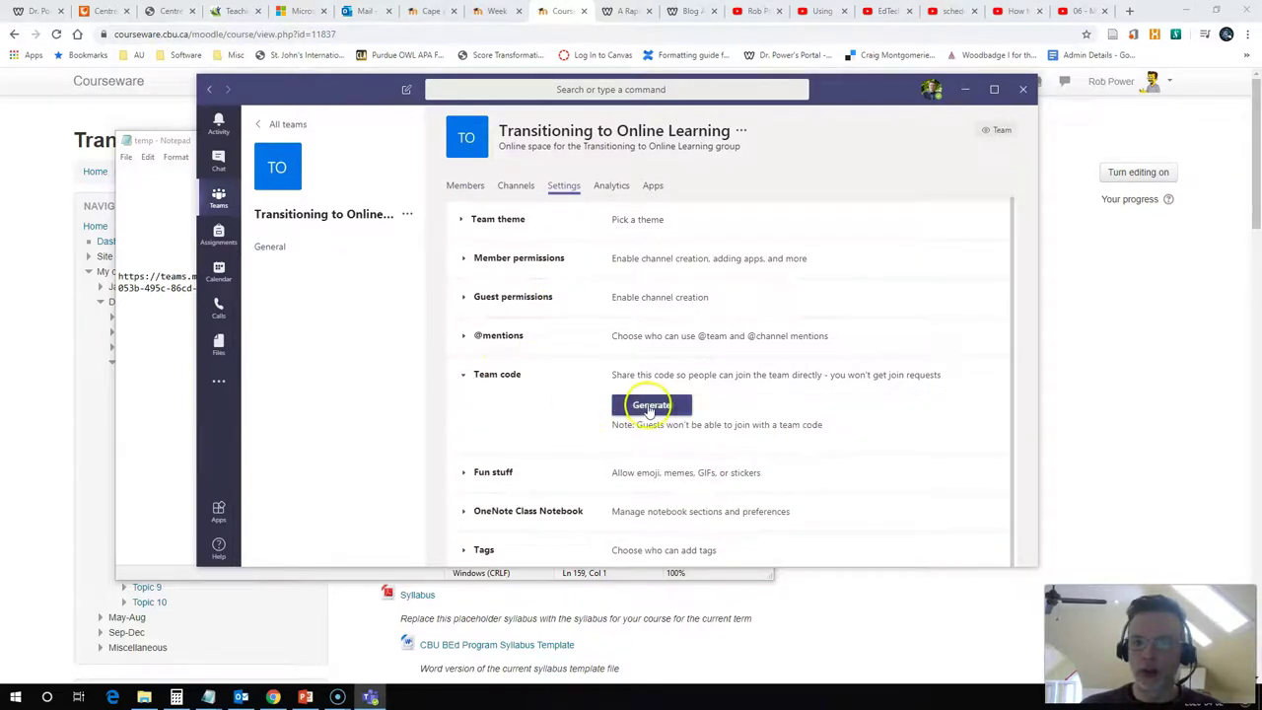
left_click(649, 406)
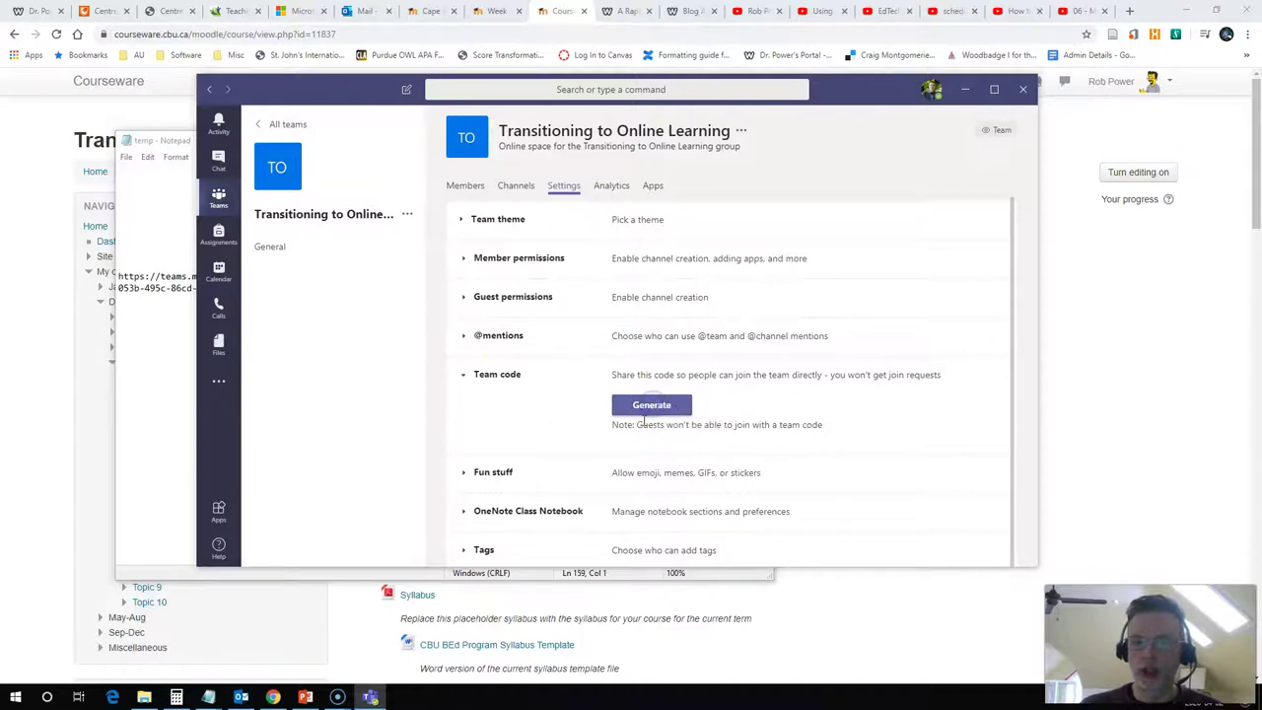
left_click(690, 407)
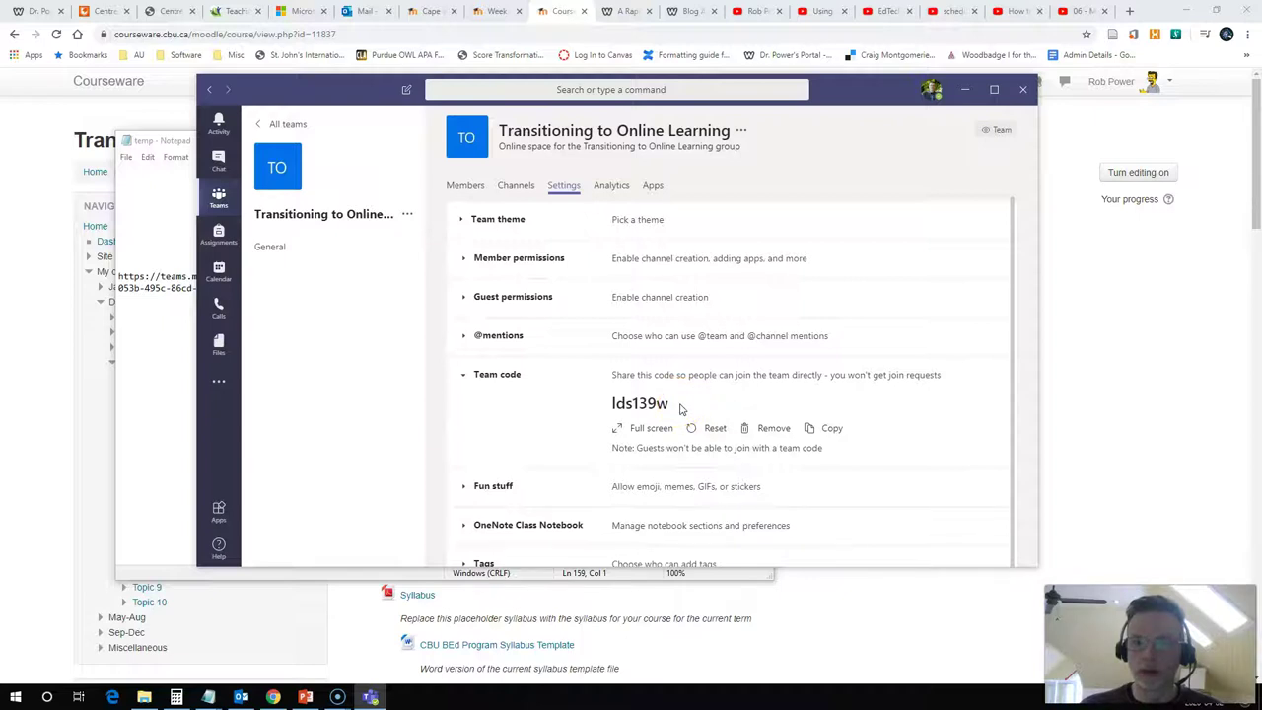
Copy the team code and paste it below the team link in the temp Notepad file
left_click(827, 429)
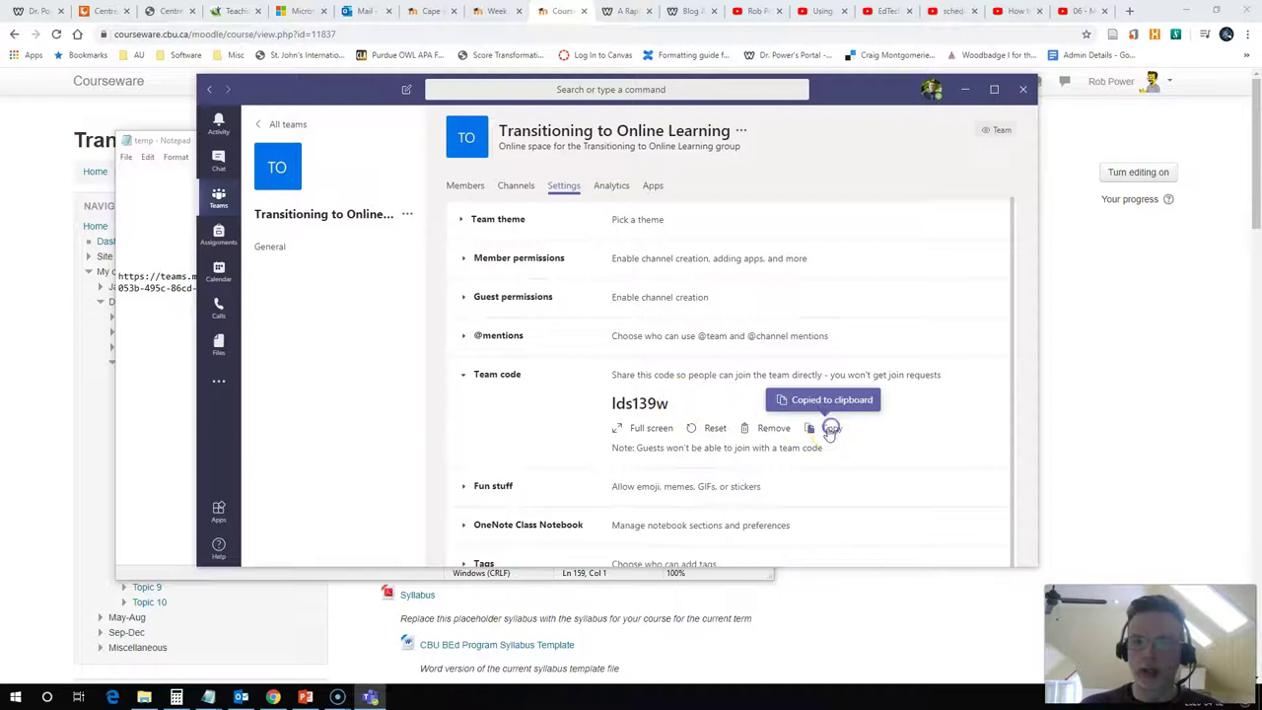
left_click(208, 696)
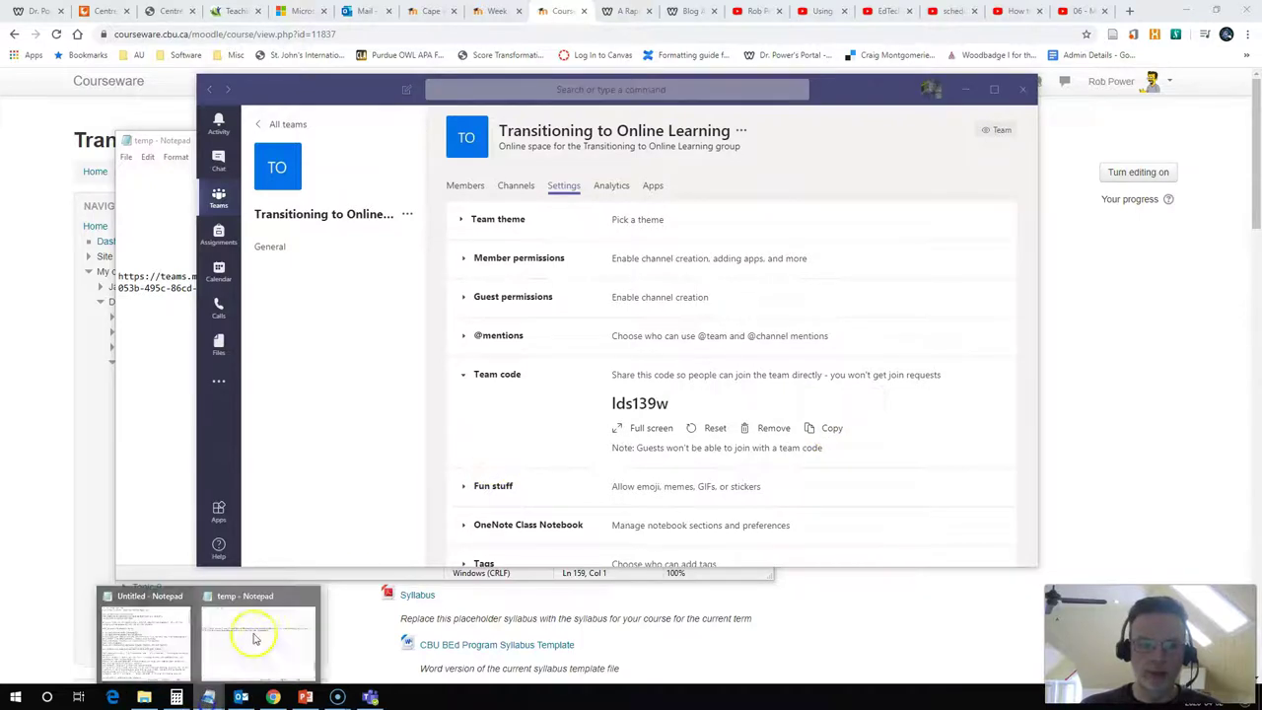
left_click(218, 648)
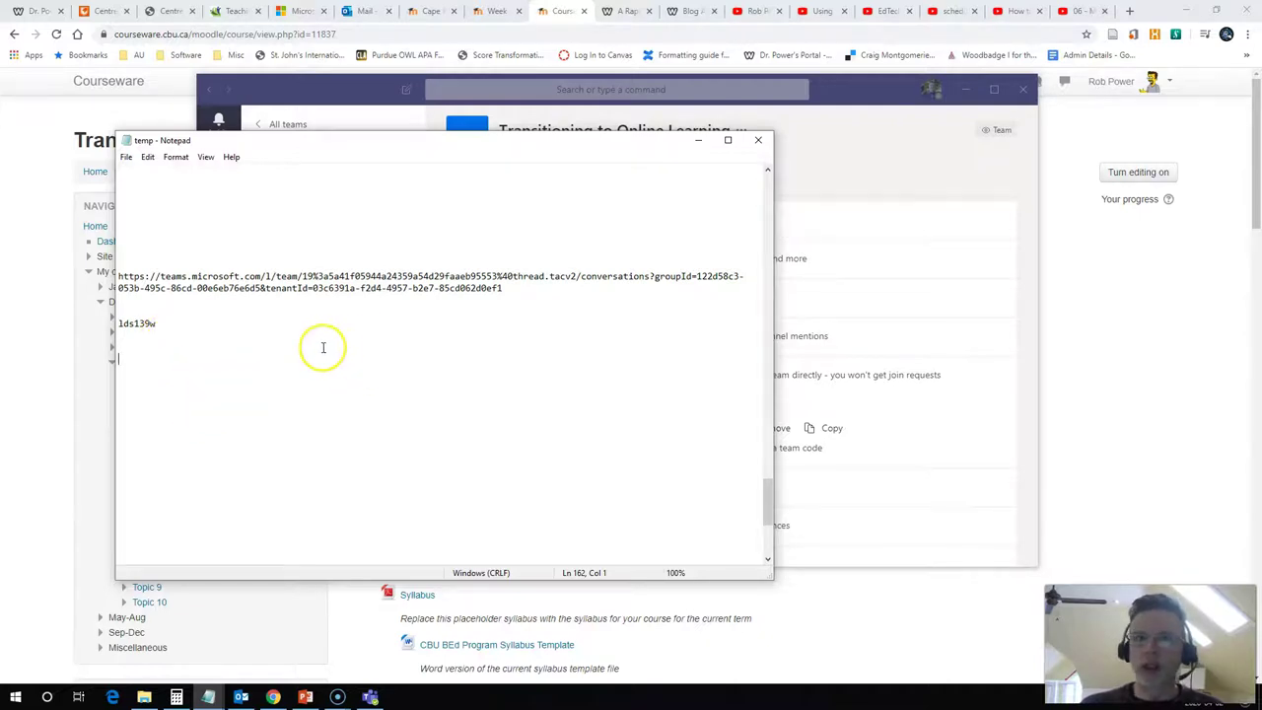
Switch to the Moodle course in the browser, turn editing on, and open the settings of the Online Meeting Space label
left_click(562, 10)
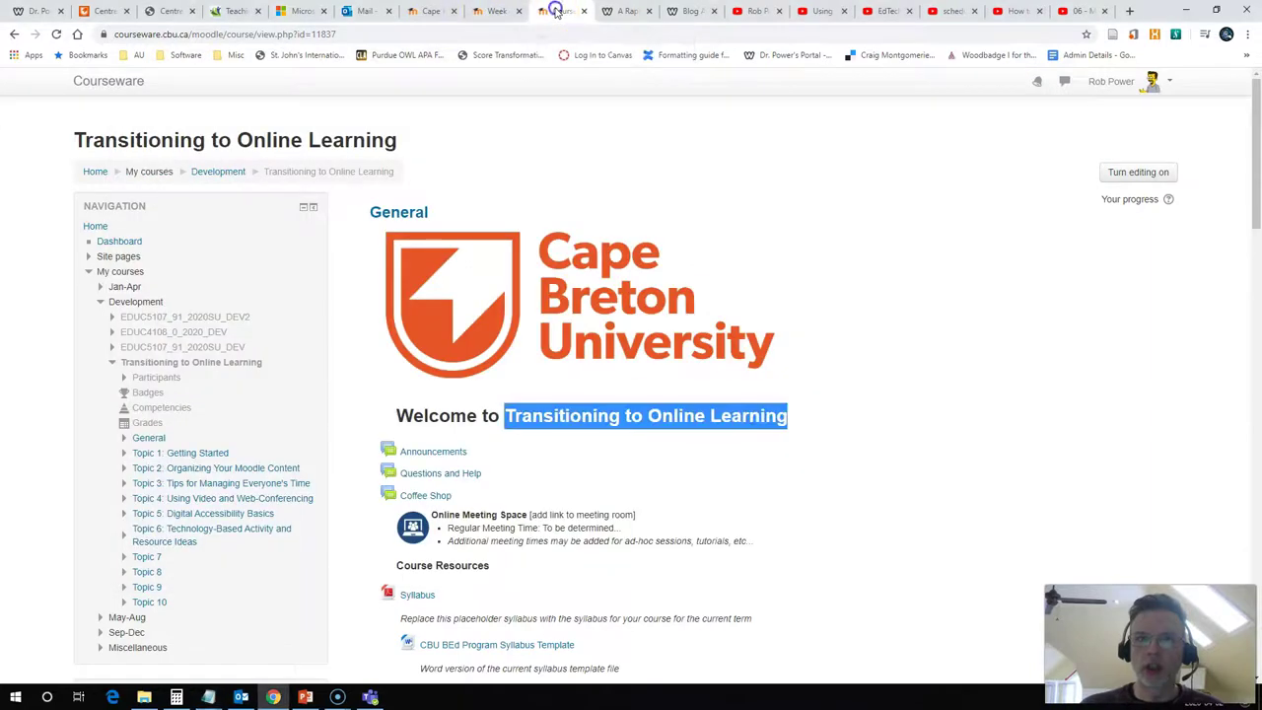
left_click(1138, 171)
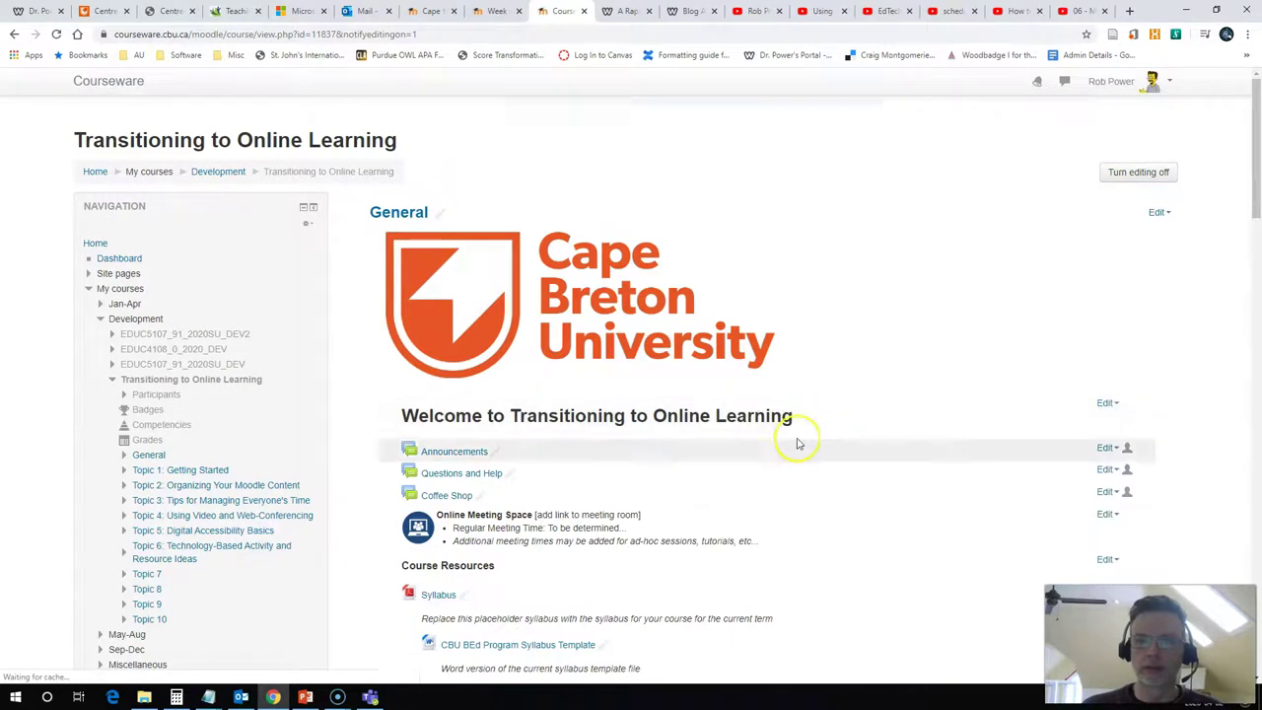
scroll(749, 505, "down", 2)
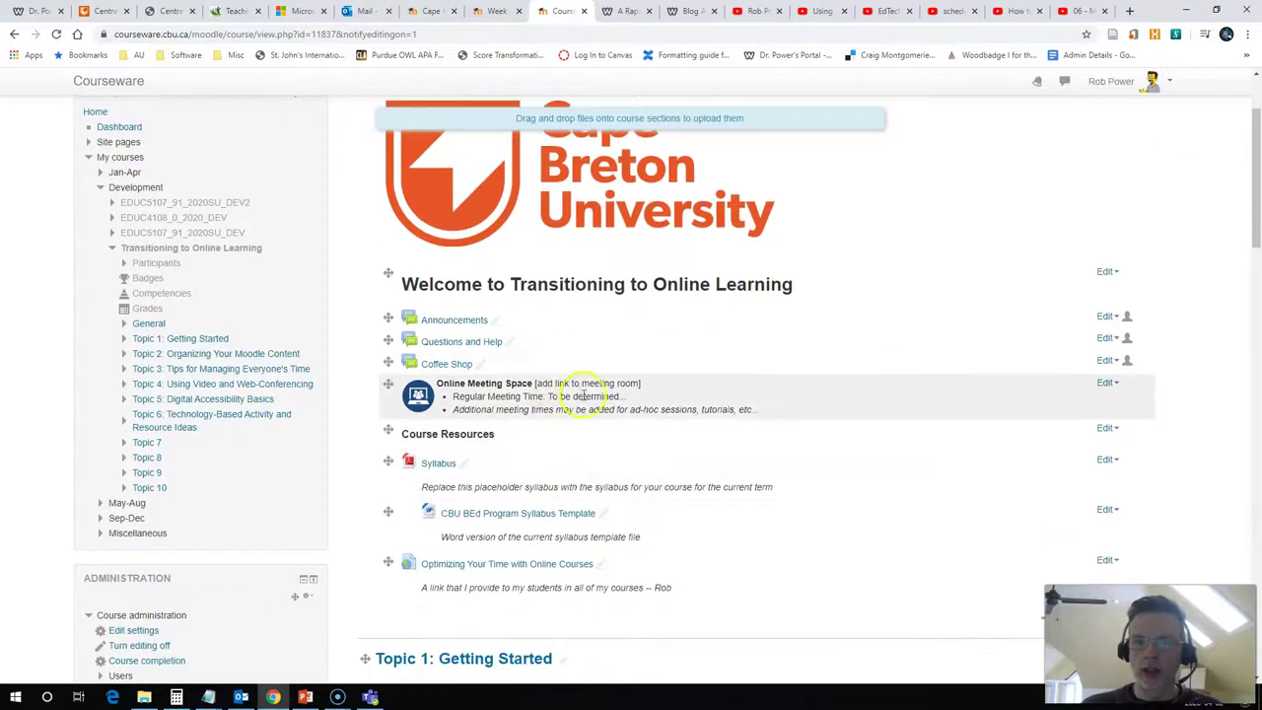
left_click(1107, 382)
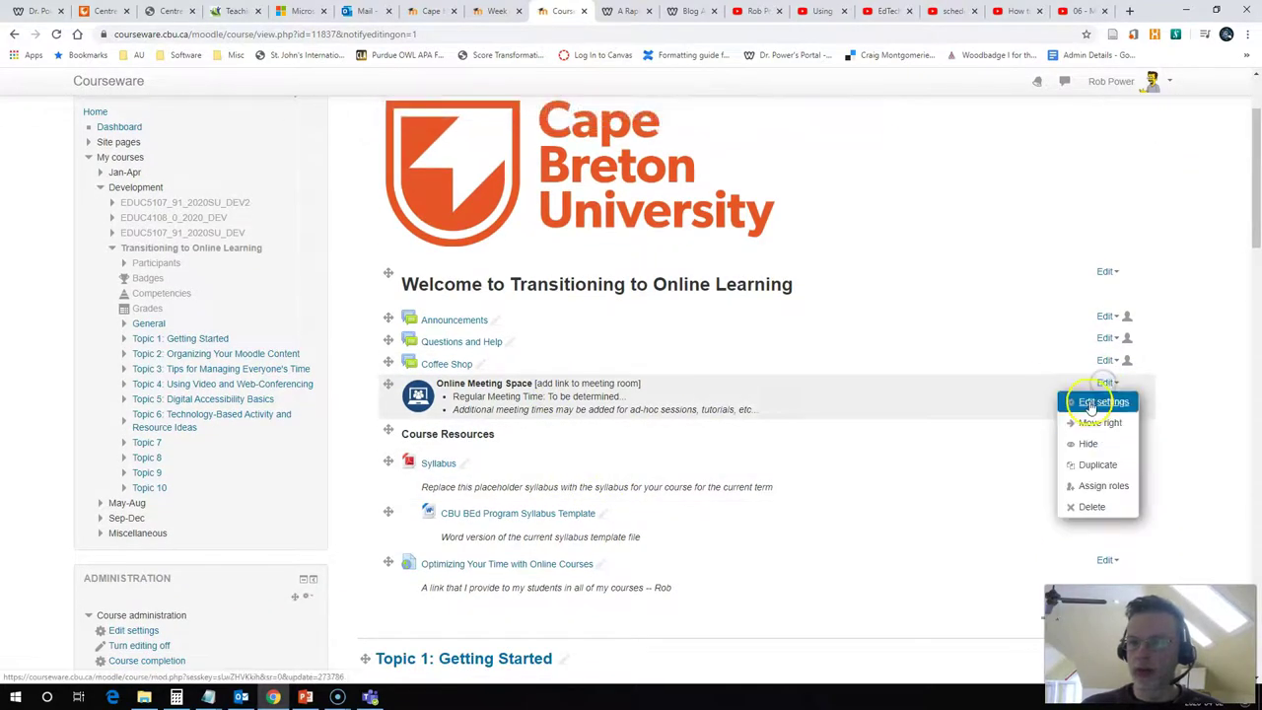
left_click(1088, 400)
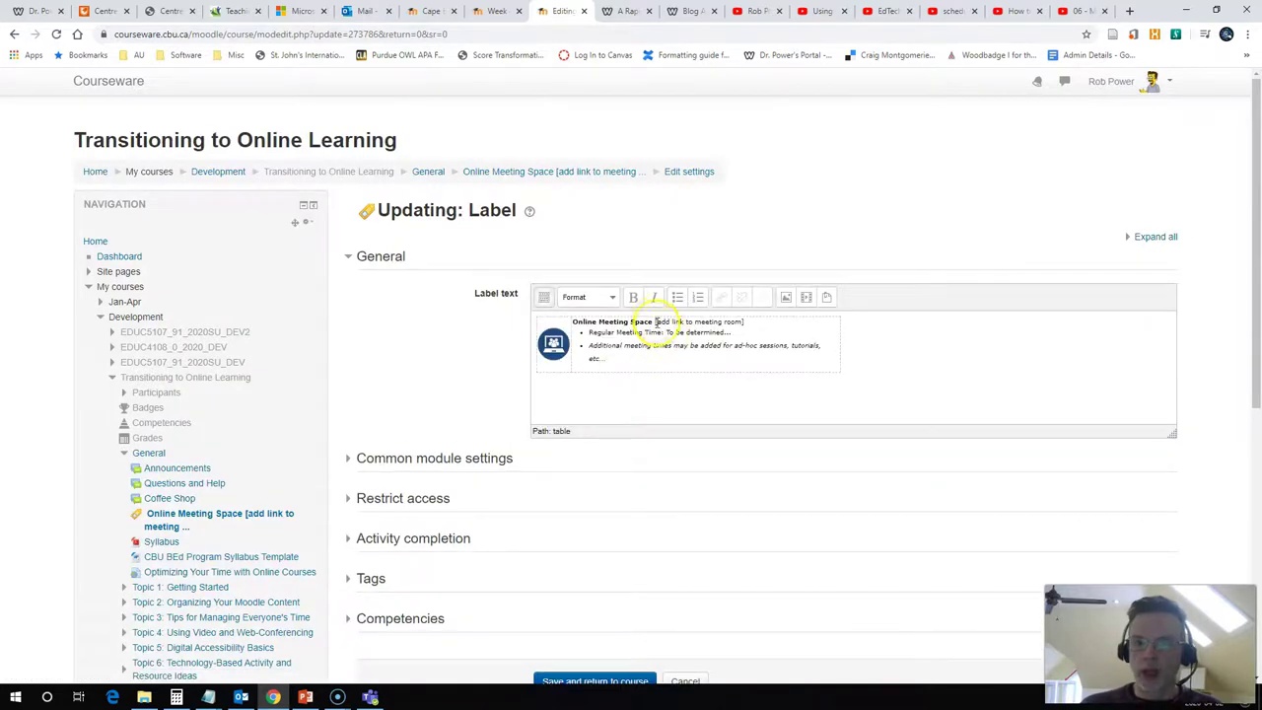
Remove the "[add link to meeting room]" placeholder from the label heading and insert "Fridays, from 11 am - 12 pm AT" as the regular meeting time
left_click_drag(654, 320, 744, 324)
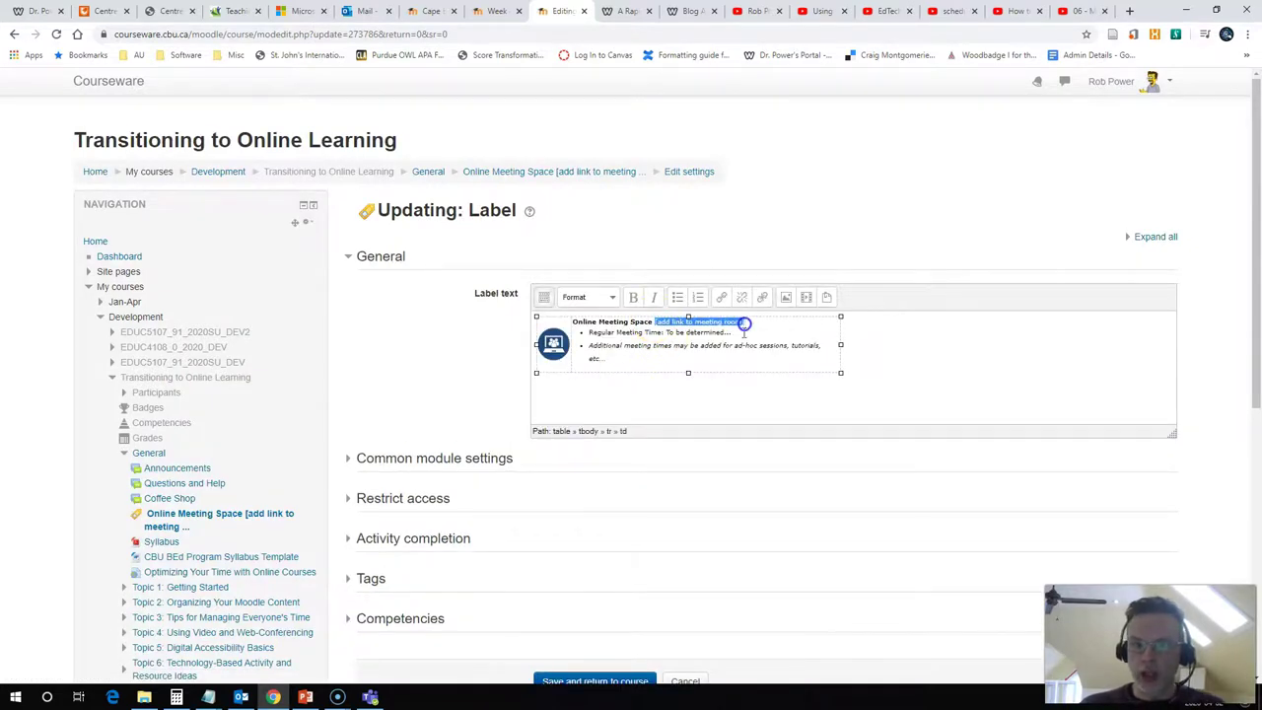
key("BackSpace")
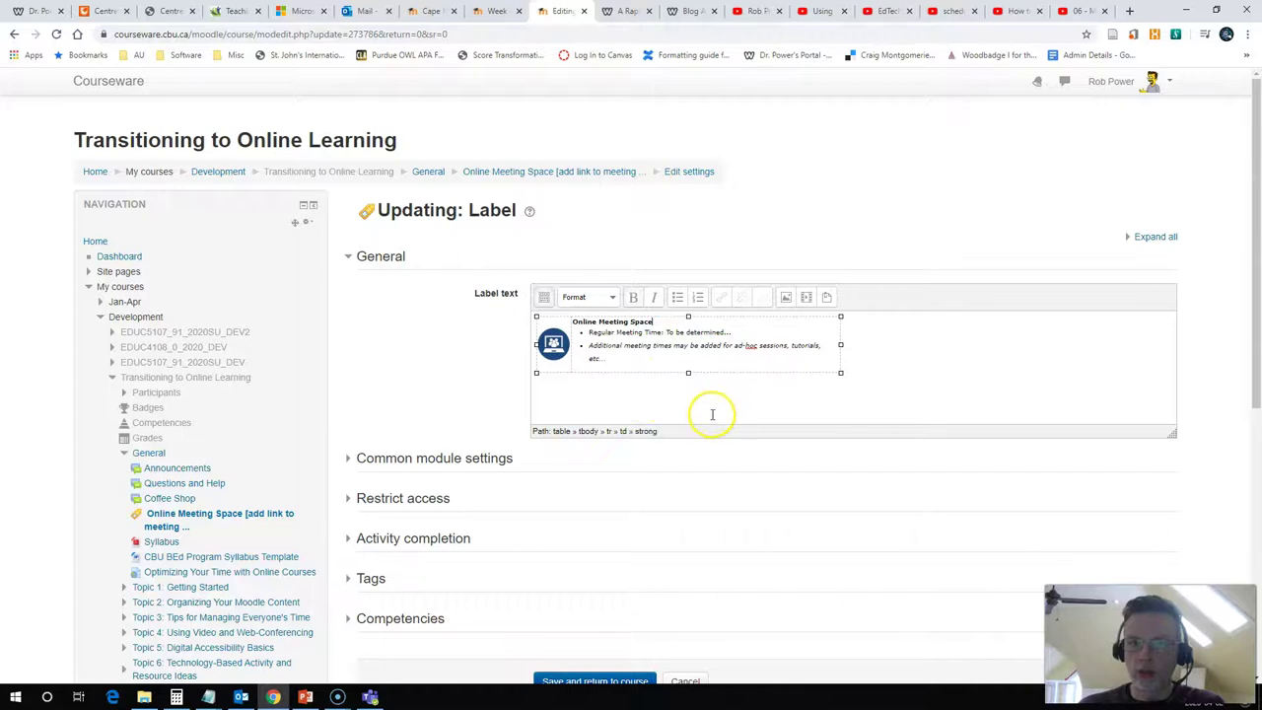
left_click(666, 332)
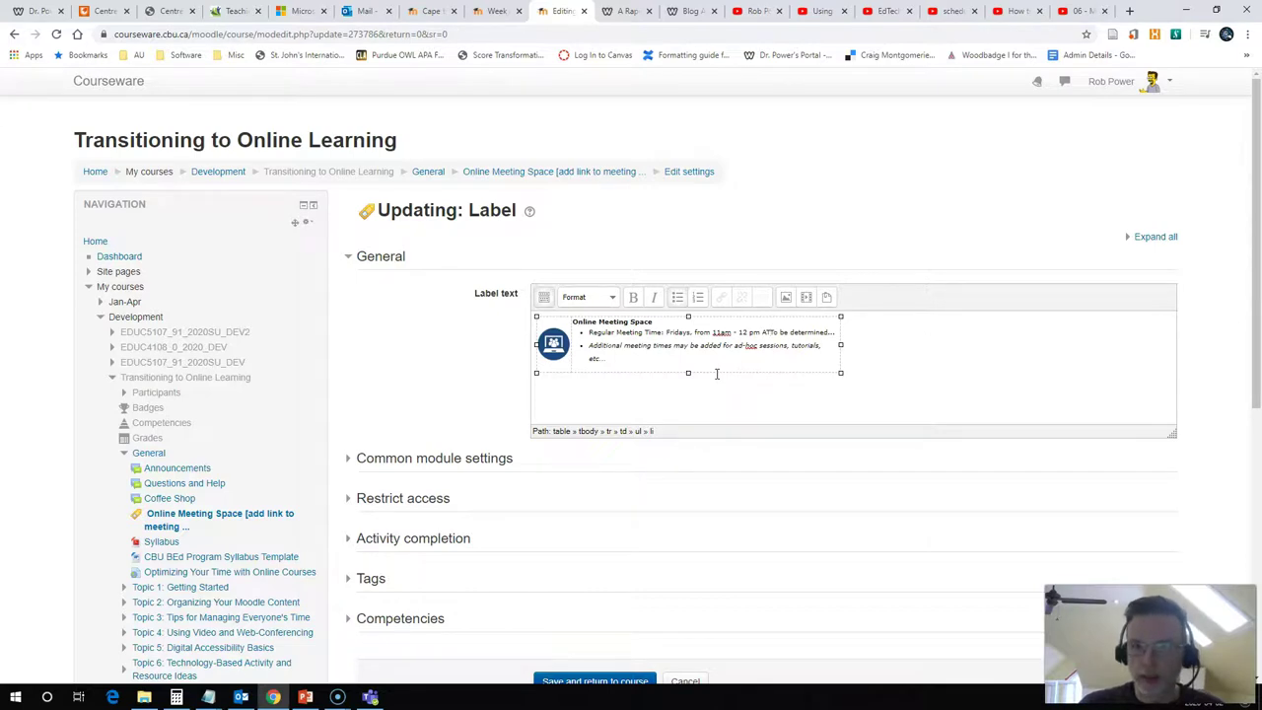
left_click(722, 333)
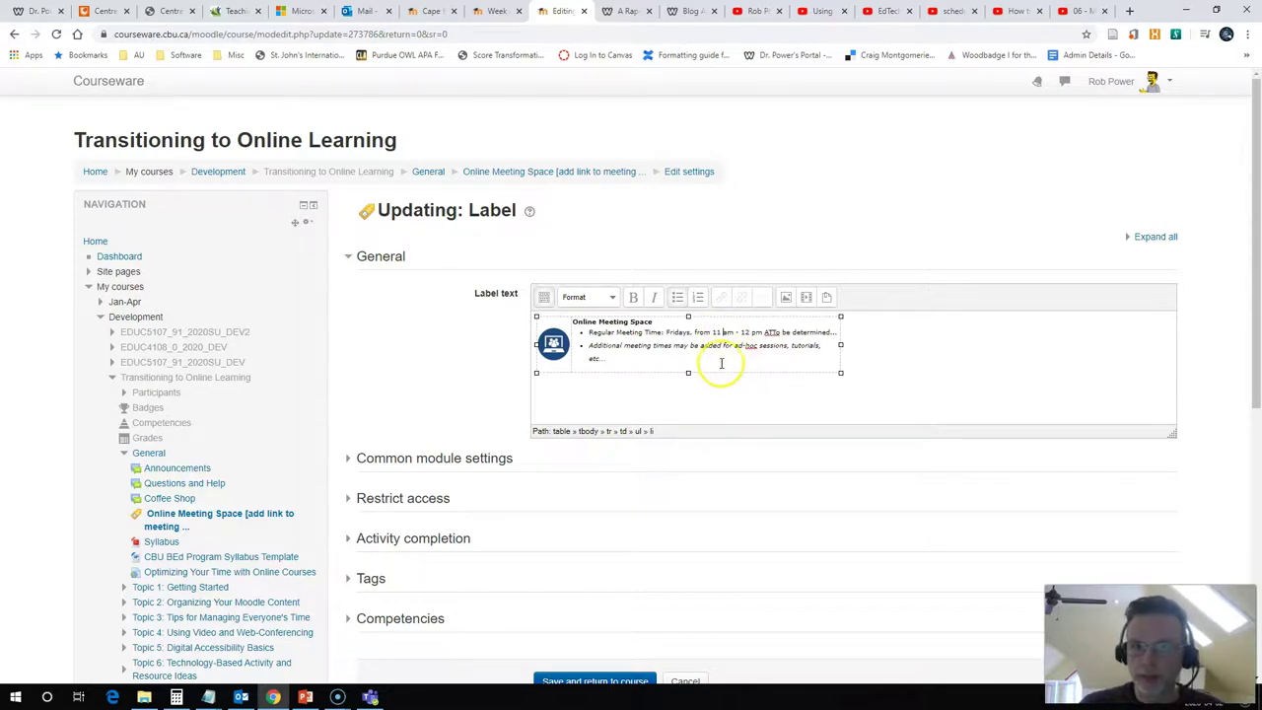
Add the bullets "We will meet using Microsoft Teams" and "Use Join Code: ... to join our team space", including the team's join code
left_click(593, 357)
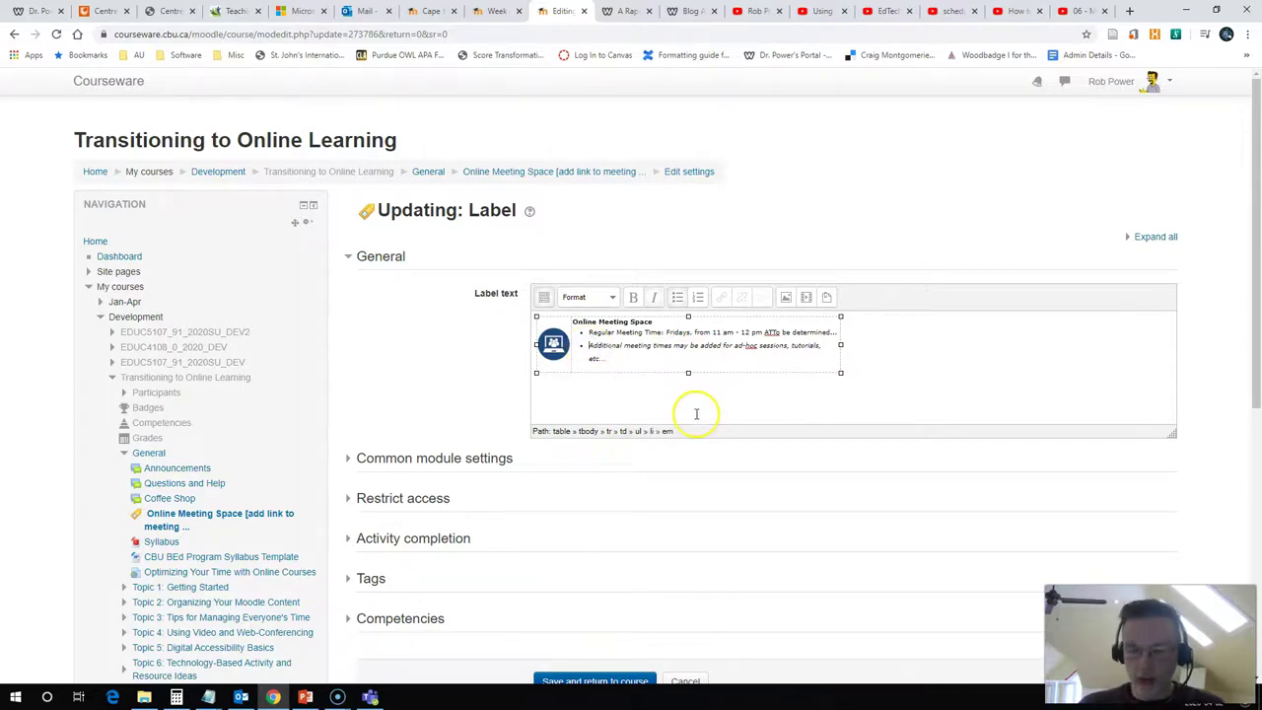
key("Return")
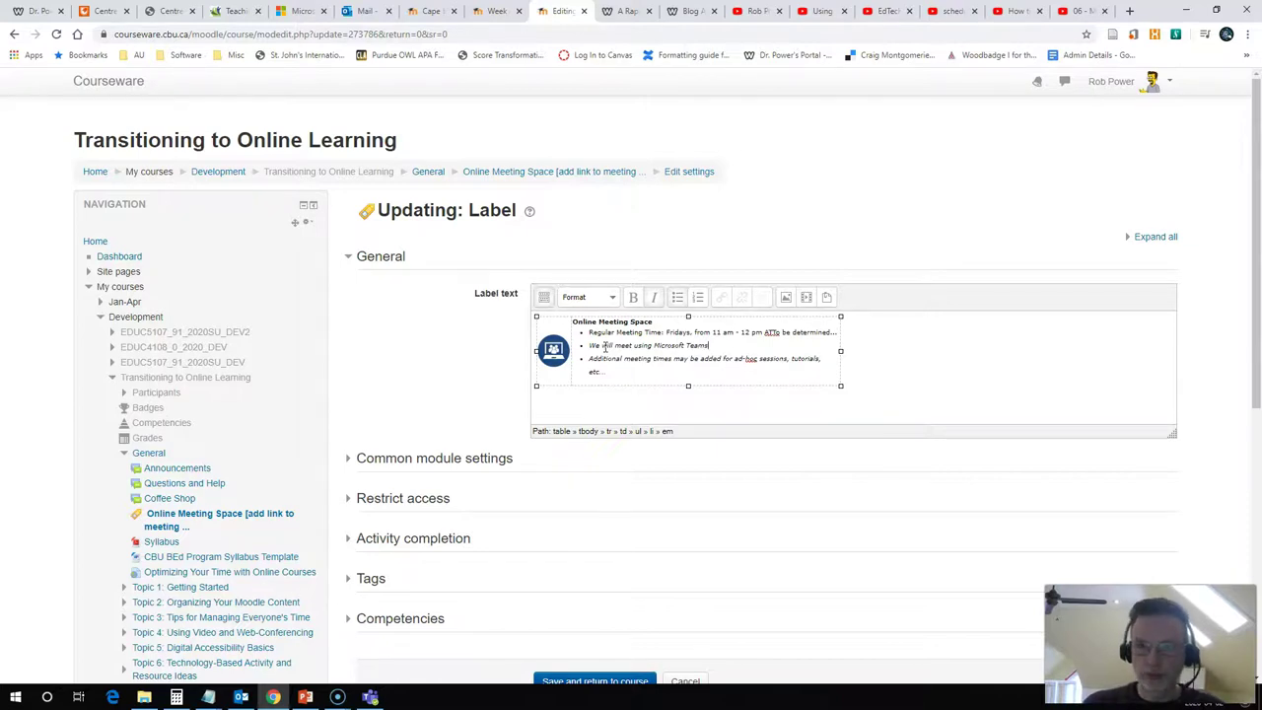
key("Return")
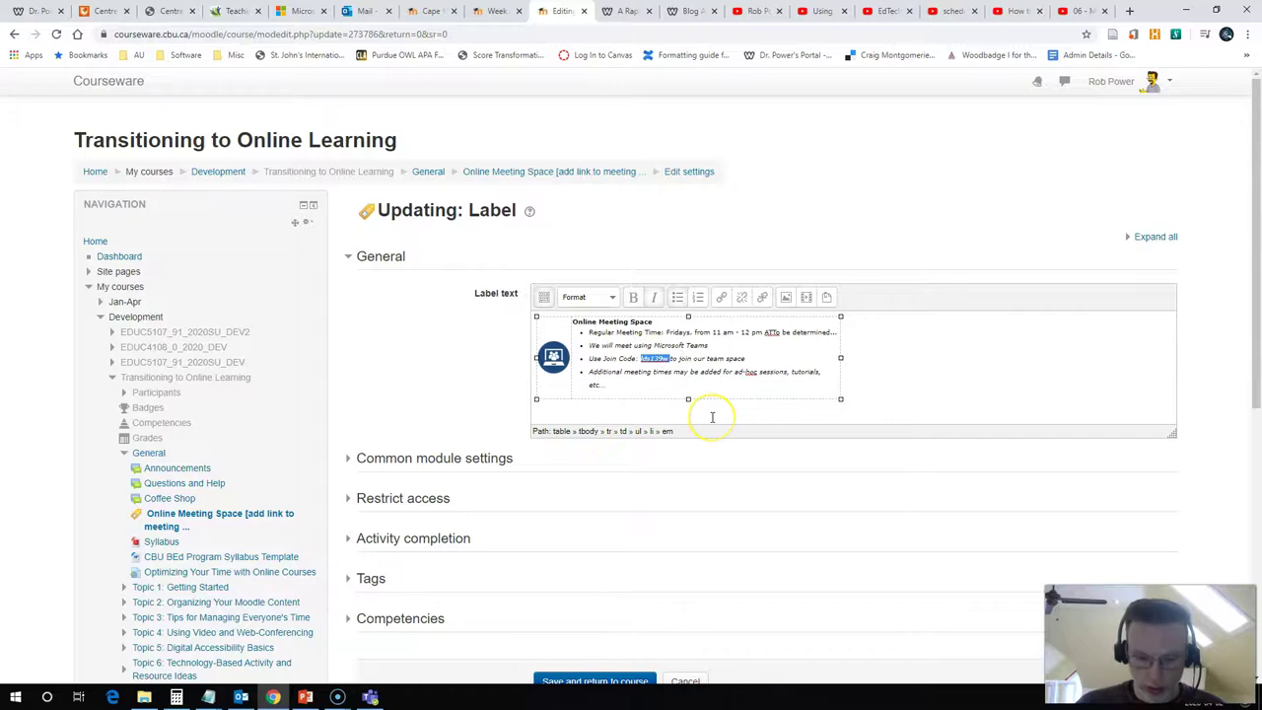
Bold the join code, remove the italics from the two new bullets, and save the label back to the course page
key("ctrl+b")
left_click_drag(754, 359, 593, 347)
left_click(654, 297)
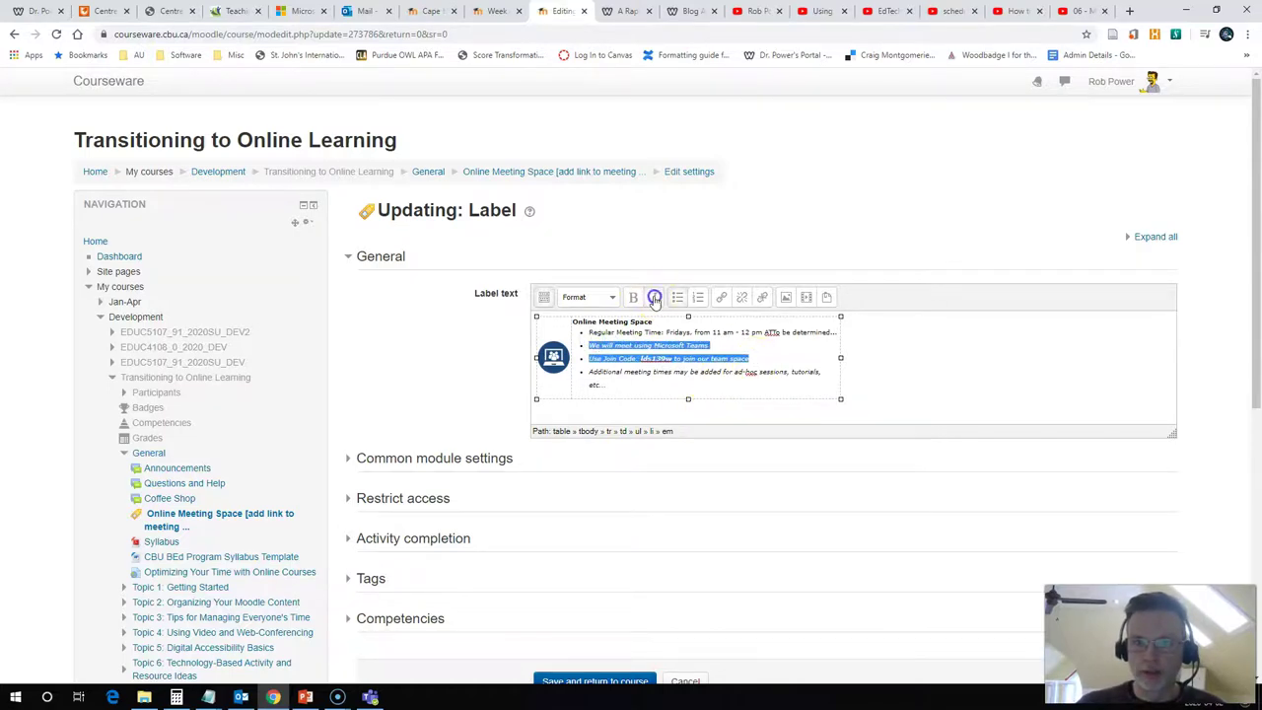
scroll(460, 408, "down", 2)
left_click(597, 484)
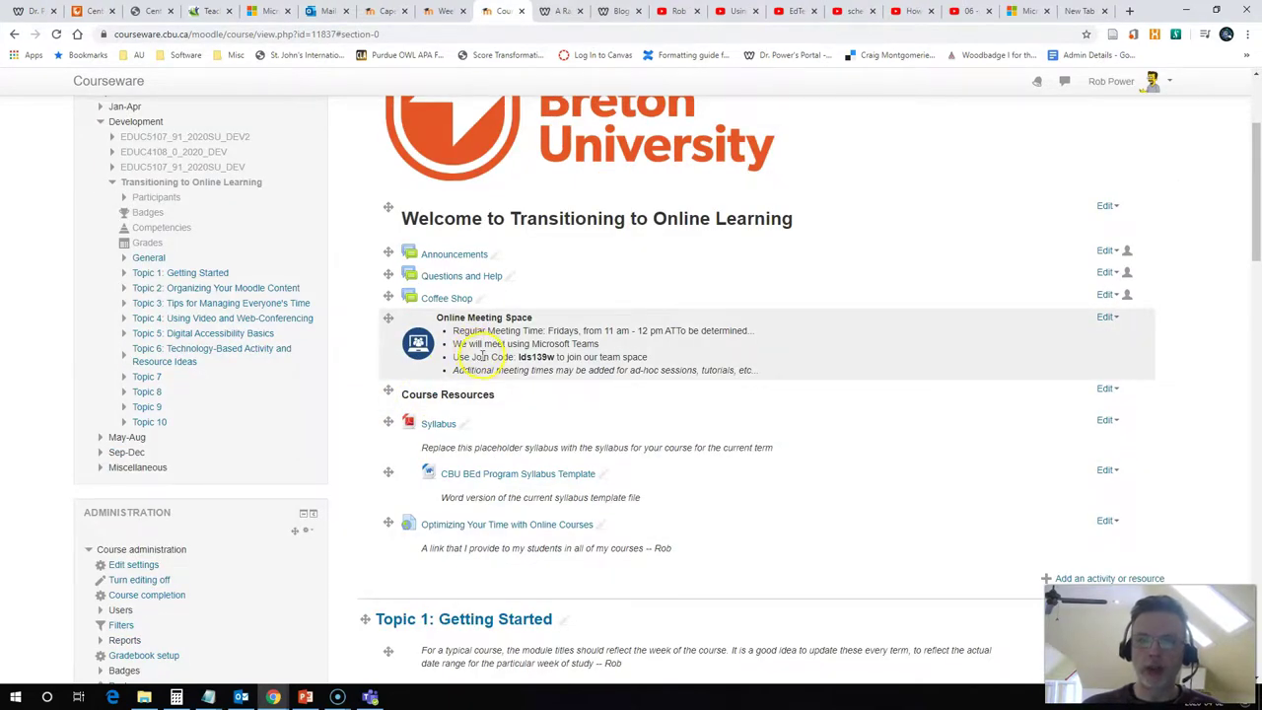
left_click_drag(453, 343, 595, 340)
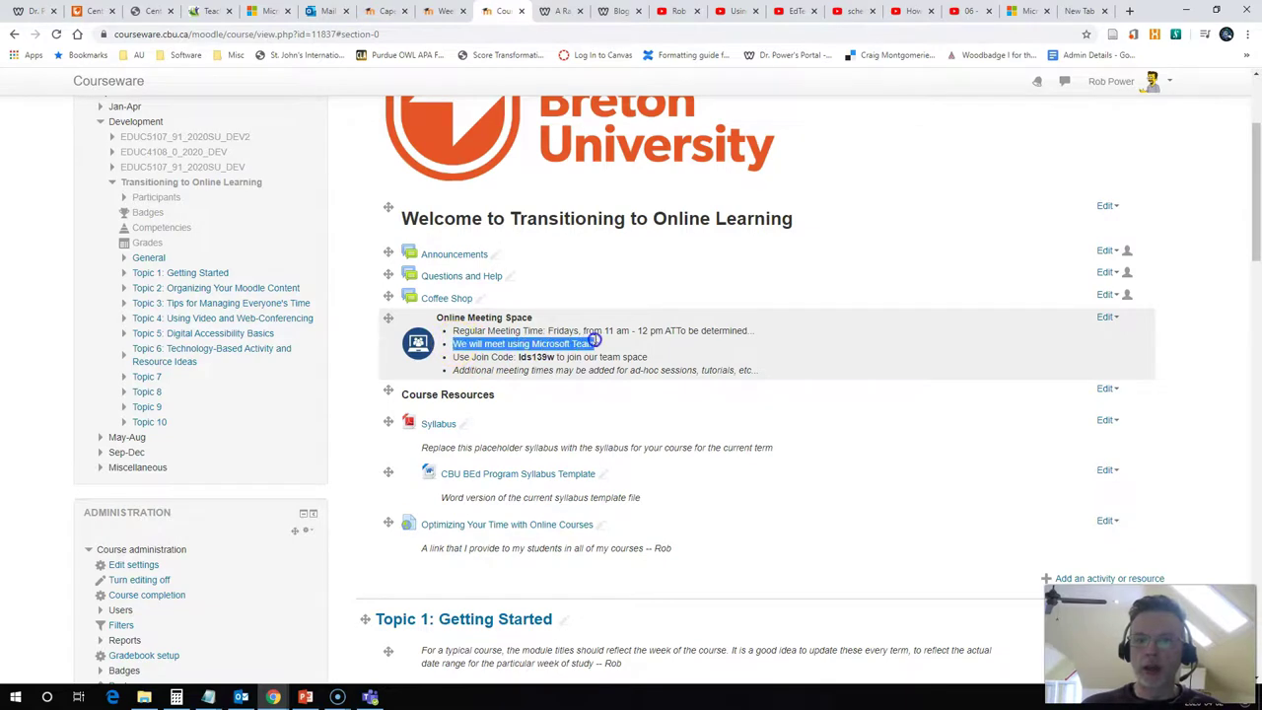
left_click(623, 353)
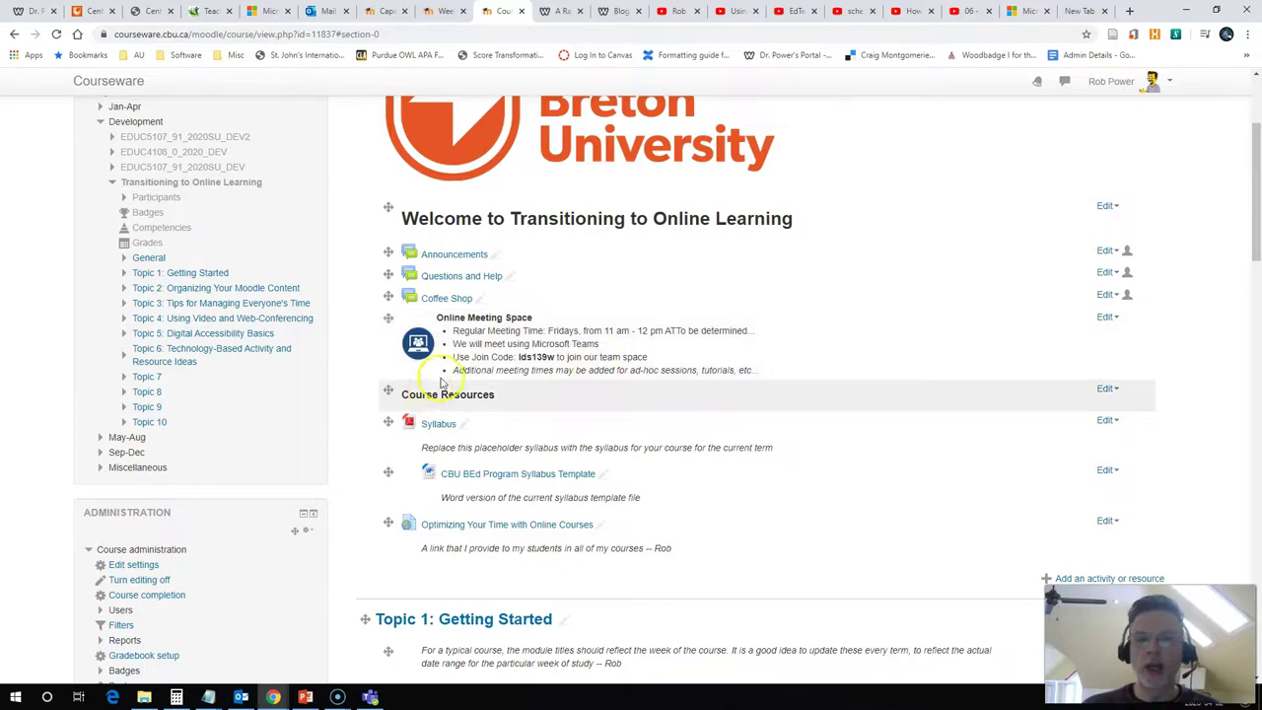
left_click_drag(518, 357, 544, 359)
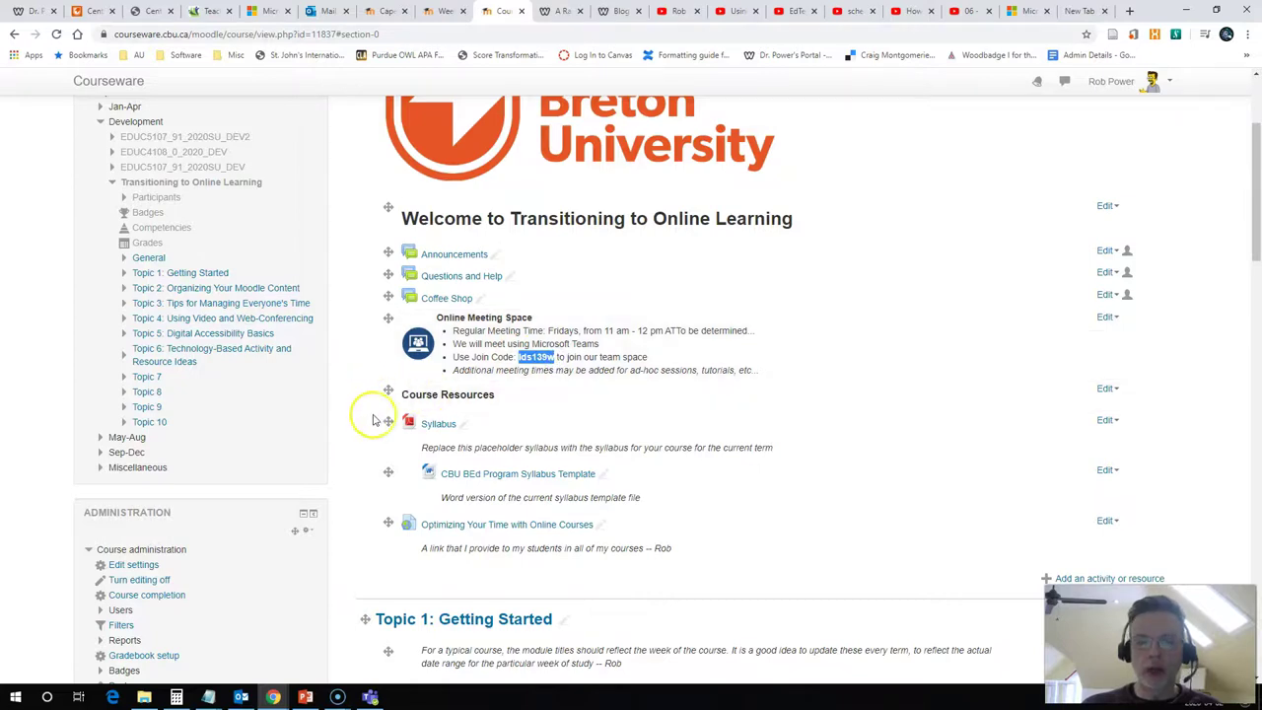
Switch to Microsoft Teams and open the General channel of the Transitioning to Online Learning team
left_click(370, 697)
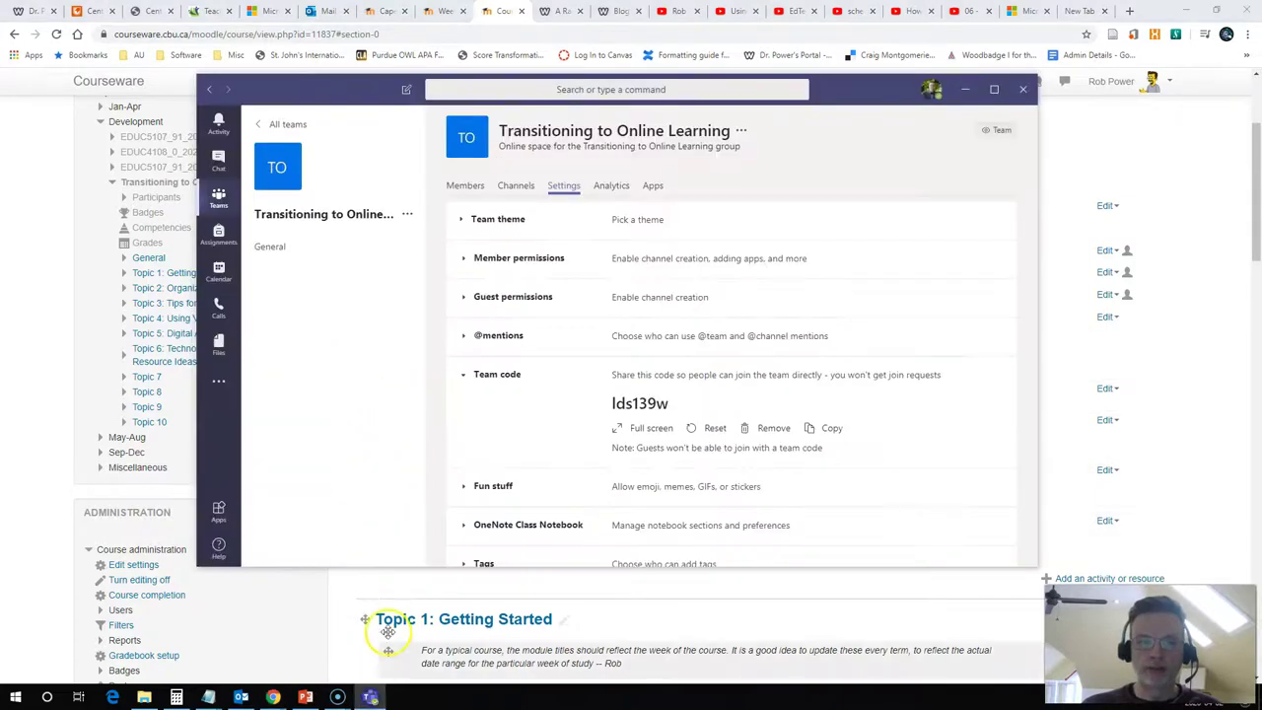
left_click(265, 125)
left_click(473, 232)
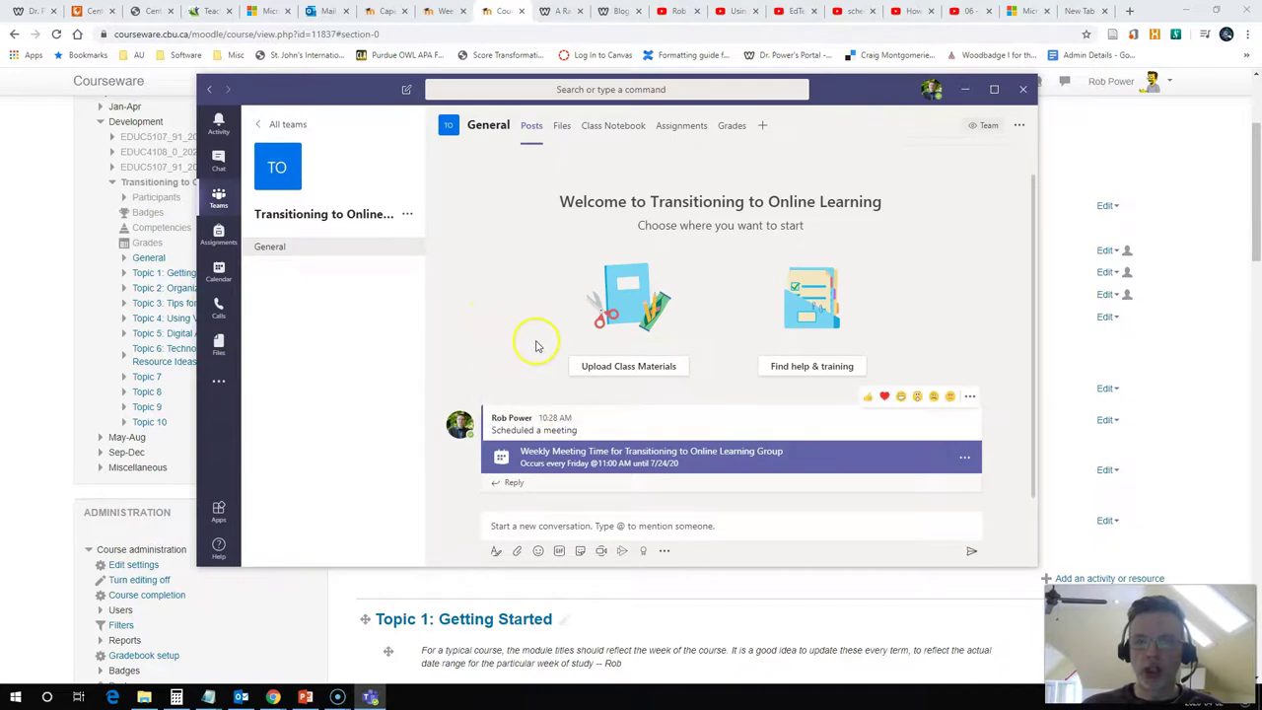
Find the Friday, May 1, 2020 occurrence of the weekly meeting in the calendar and open its join screen
left_click(218, 272)
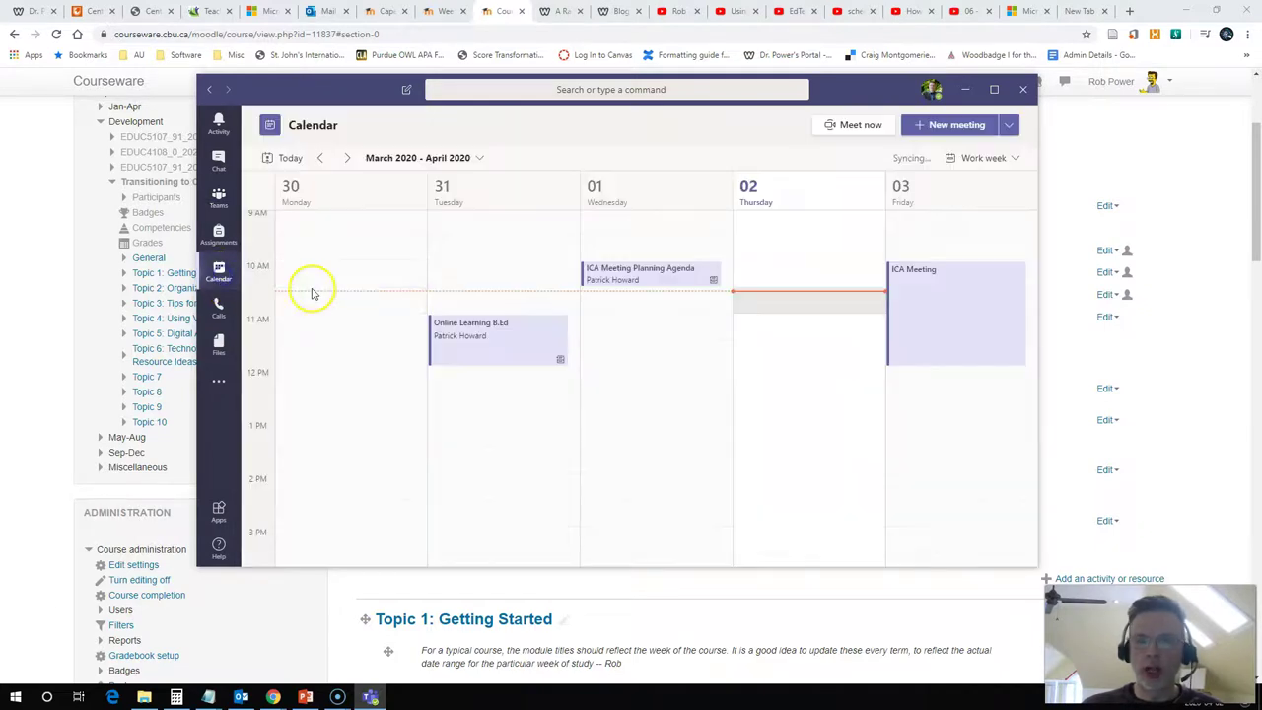
left_click(346, 159)
left_click(346, 159)
left_click(346, 159)
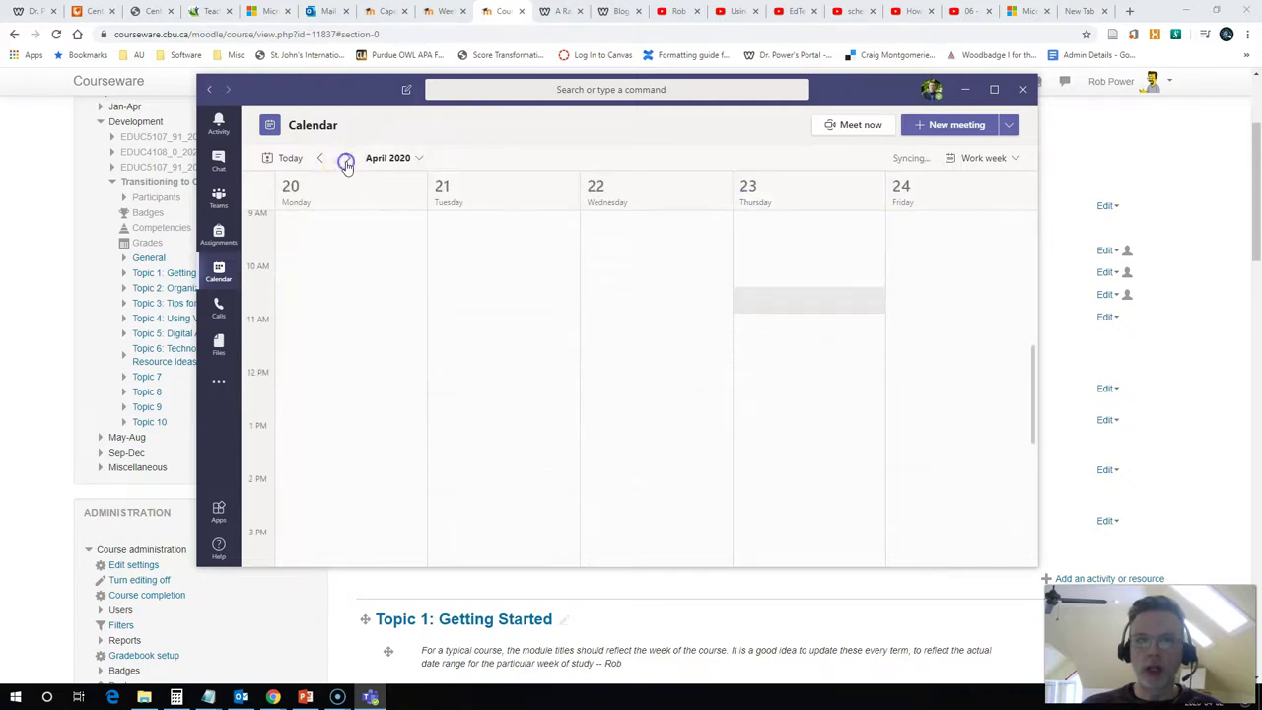
left_click(346, 159)
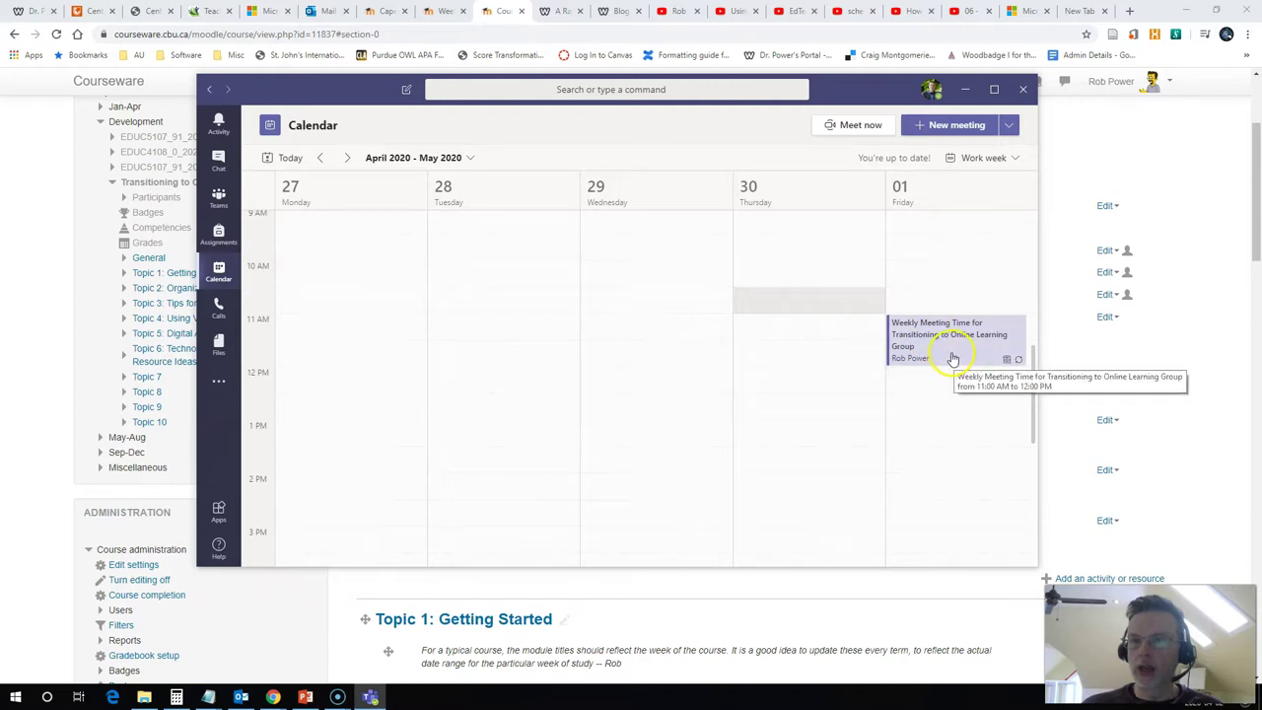
double_click(952, 358)
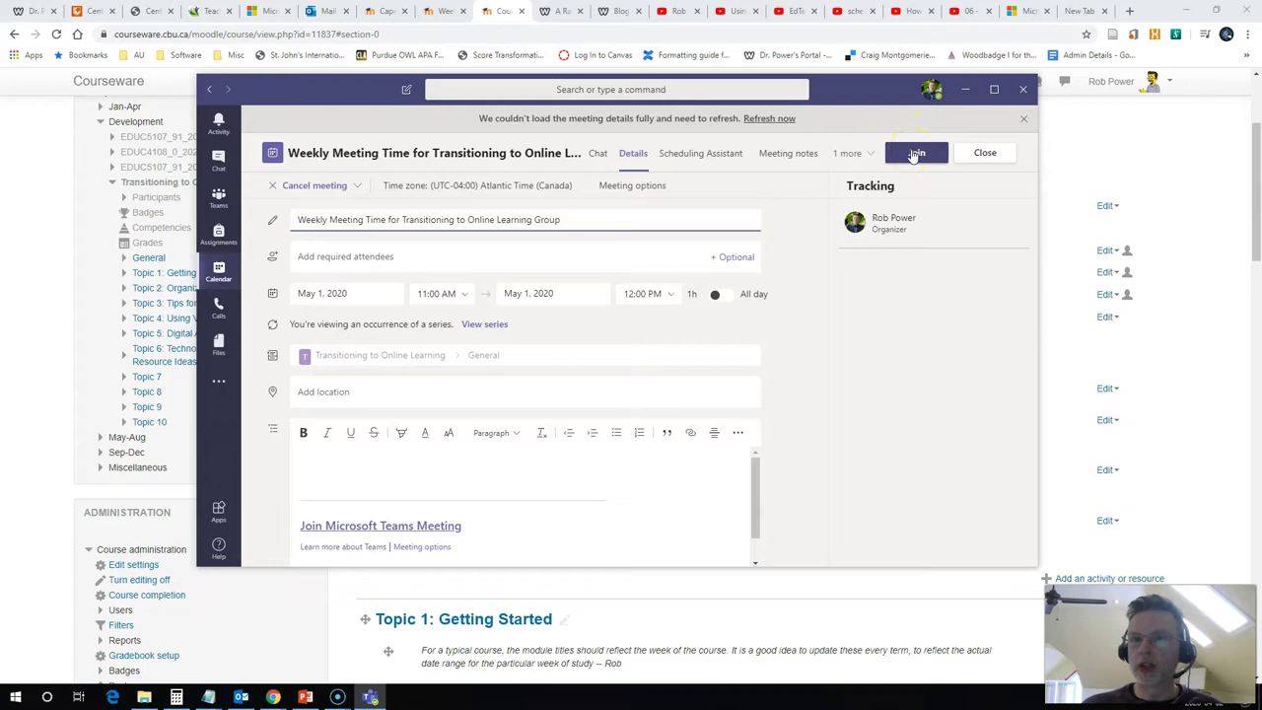
left_click(916, 155)
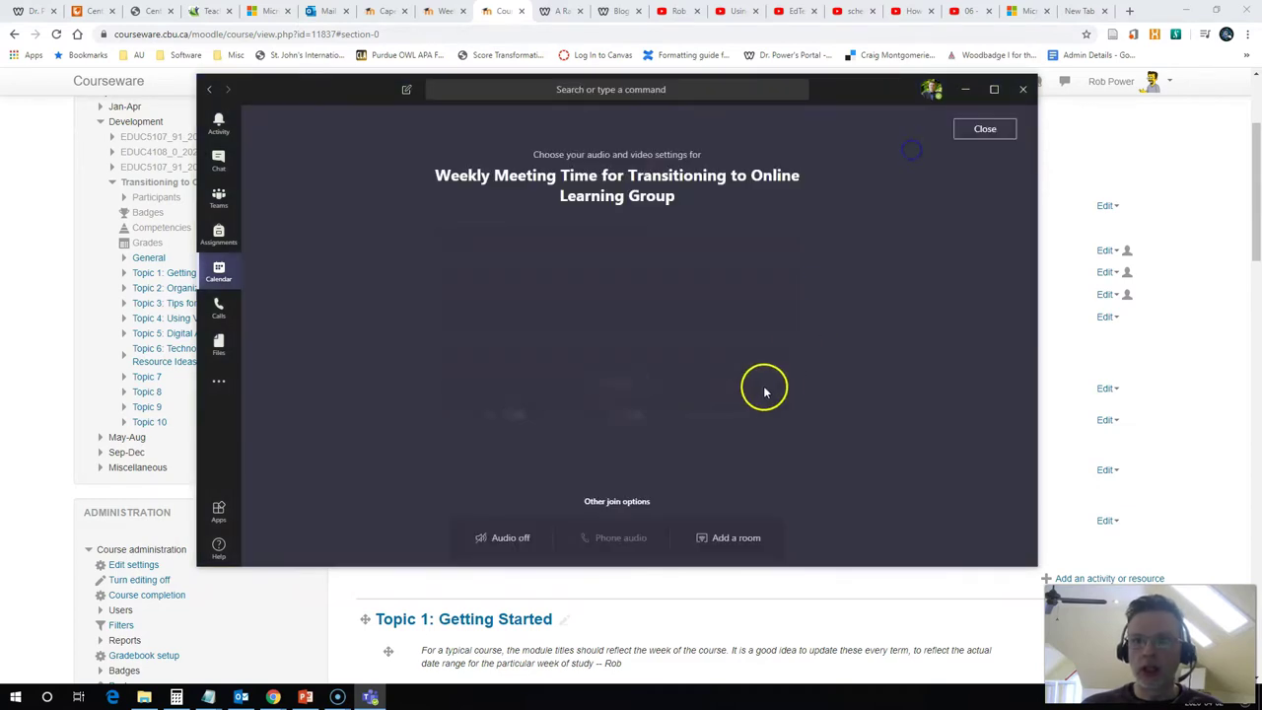